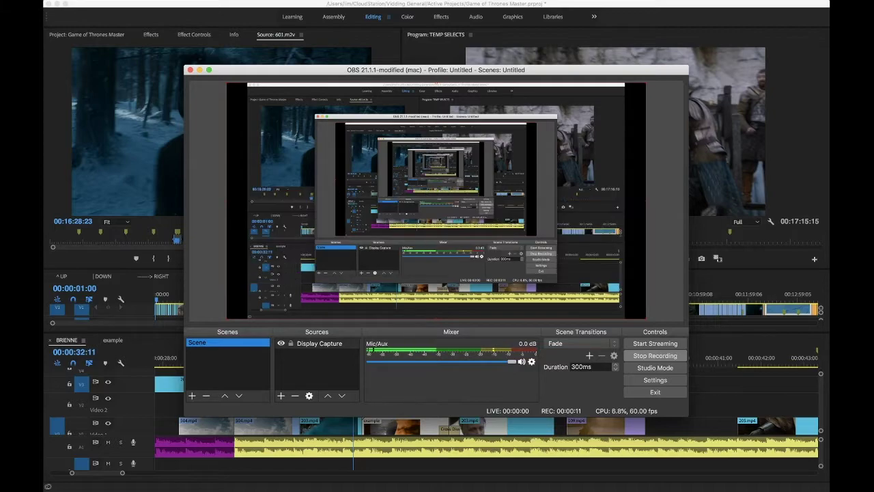
Switch to Premiere Pro, close the example sequence and enlarge the timeline panel holding the TEMP SELECTS sequence
{"action": "key", "text": "super+Tab"}
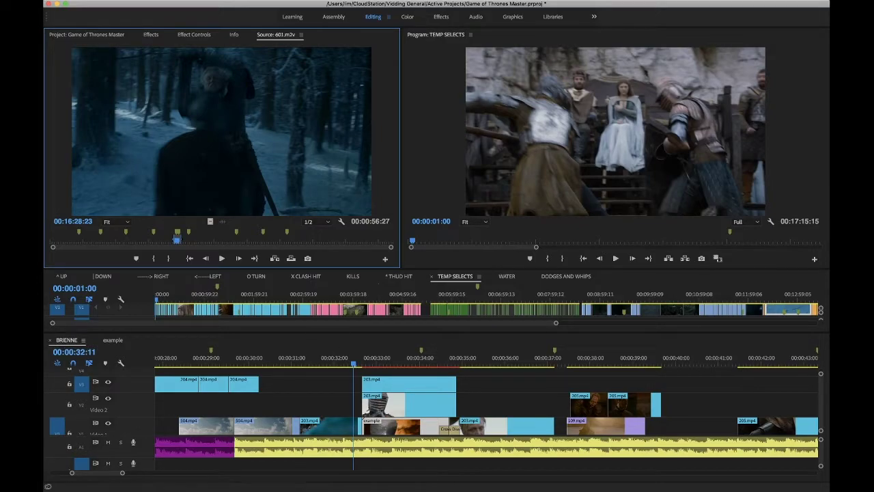
{"action": "left_click_drag", "start_coordinate": [437, 332], "coordinate": [437, 234]}
{"action": "left_click", "coordinate": [112, 242]}
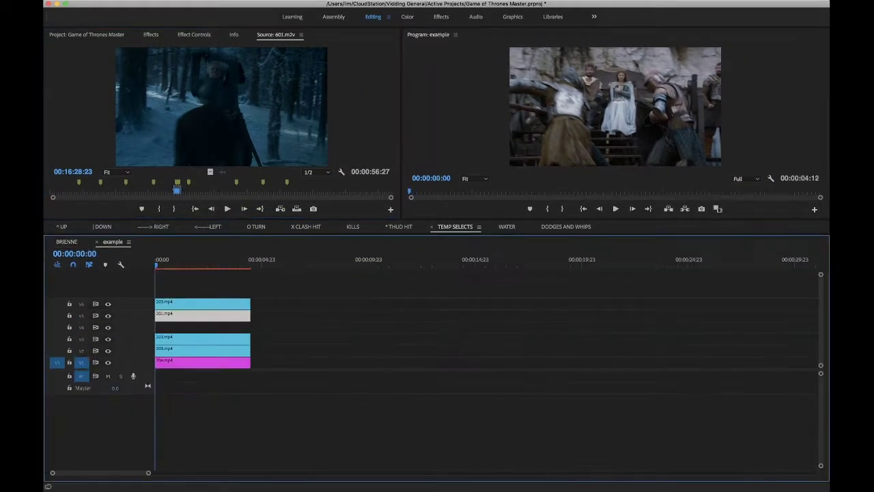
{"action": "key", "text": "super+w"}
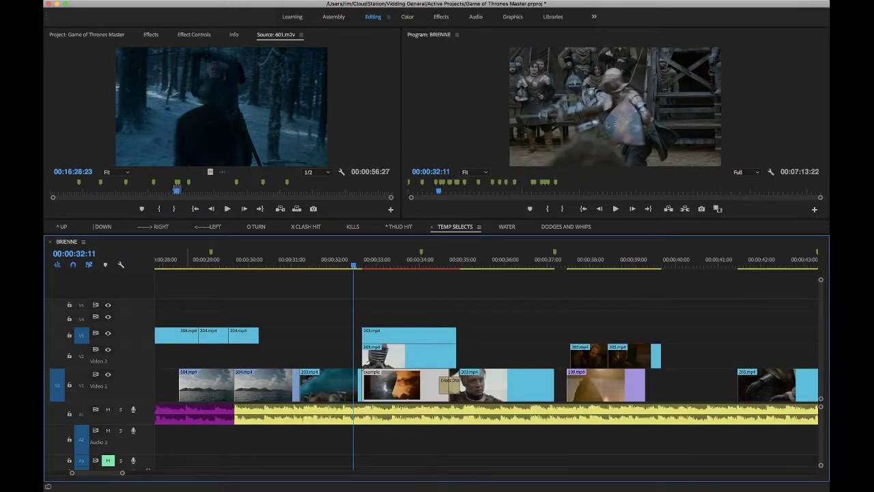
{"action": "left_click_drag", "start_coordinate": [437, 235], "coordinate": [437, 369]}
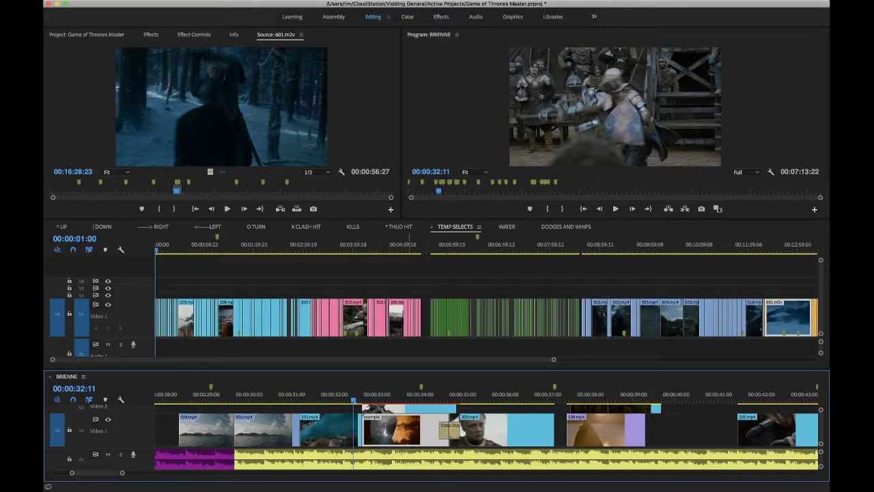
Examine the colour-coded clips across the TEMP SELECTS and * THUD HIT sequences
{"action": "left_click", "coordinate": [455, 227]}
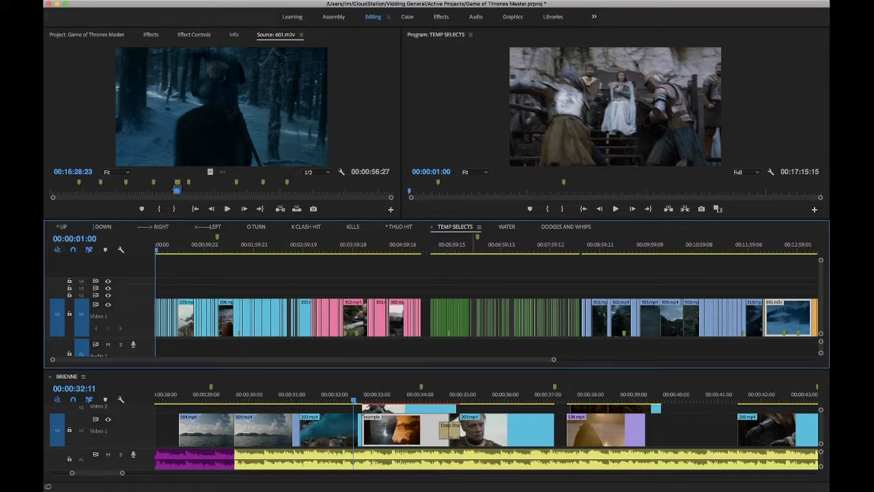
{"action": "key", "text": "minus"}
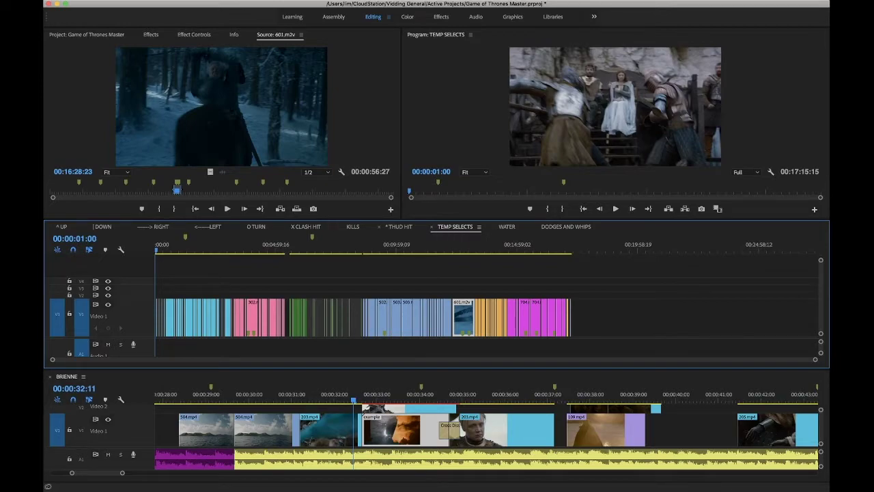
{"action": "left_click", "coordinate": [398, 227]}
{"action": "left_click_drag", "start_coordinate": [276, 248], "coordinate": [206, 248]}
{"action": "key", "text": "minus"}
{"action": "key", "text": "minus"}
{"action": "key", "text": "minus"}
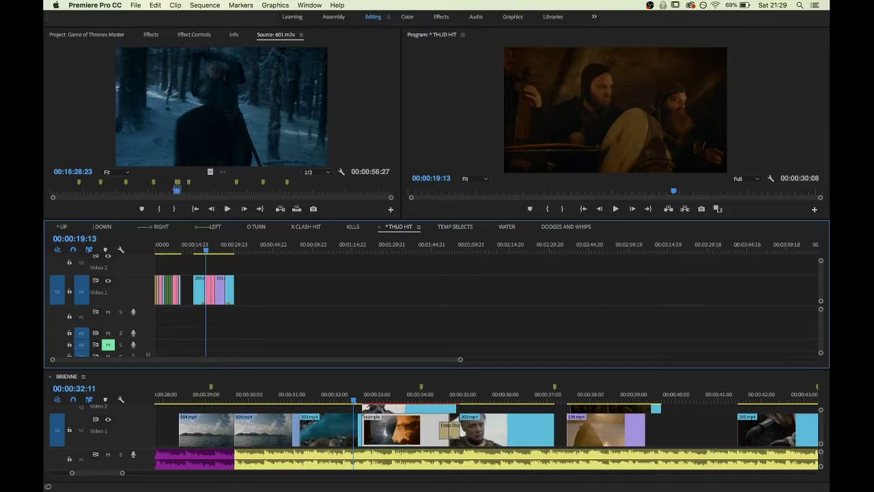
Check the General project settings for displaying item name and label color for all instances, and accept them
{"action": "left_click", "coordinate": [136, 5]}
{"action": "mouse_move", "coordinate": [164, 284]}
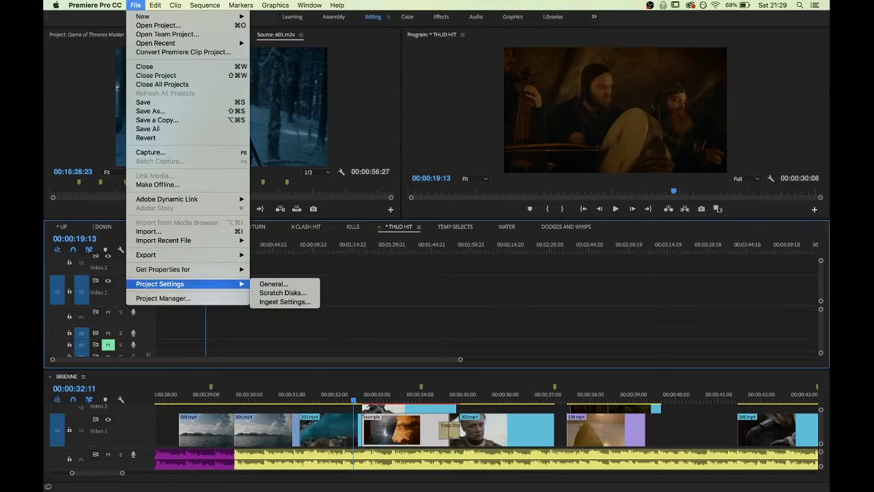
{"action": "left_click", "coordinate": [272, 284]}
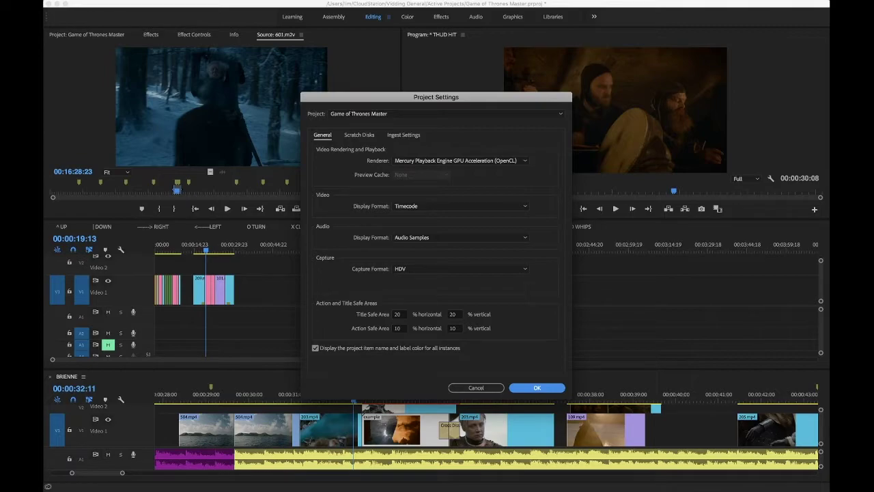
{"action": "key", "text": "Return"}
{"action": "key", "text": "shift+1"}
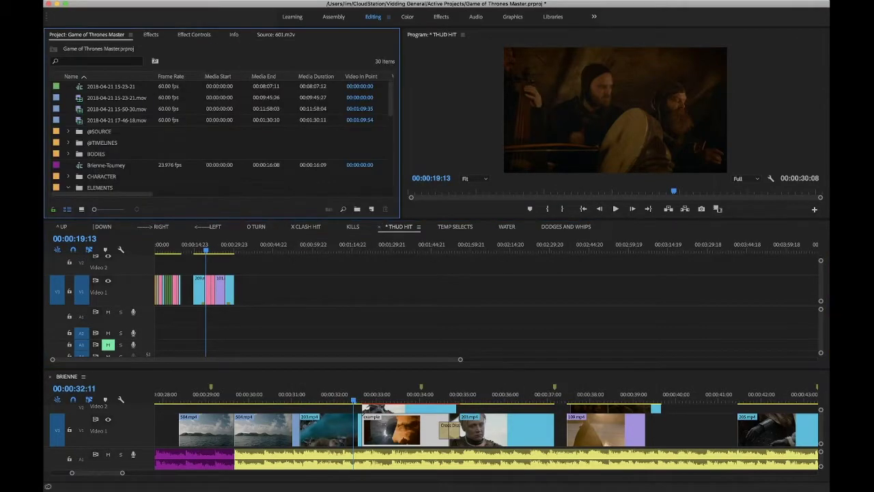
{"action": "scroll", "coordinate": [92, 109], "scroll_direction": "down", "scroll_amount": 10}
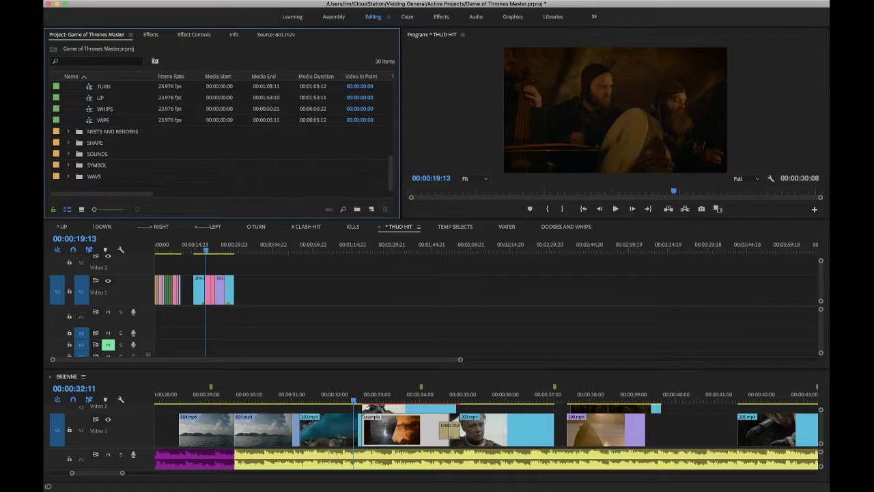
{"action": "scroll", "coordinate": [92, 109], "scroll_direction": "up", "scroll_amount": 10}
{"action": "left_click", "coordinate": [68, 131]}
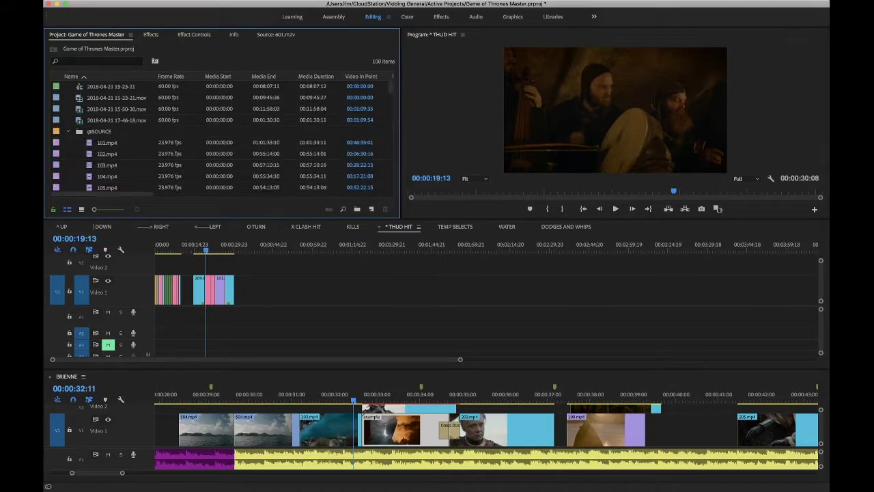
{"action": "scroll", "coordinate": [218, 137], "scroll_direction": "down", "scroll_amount": 6}
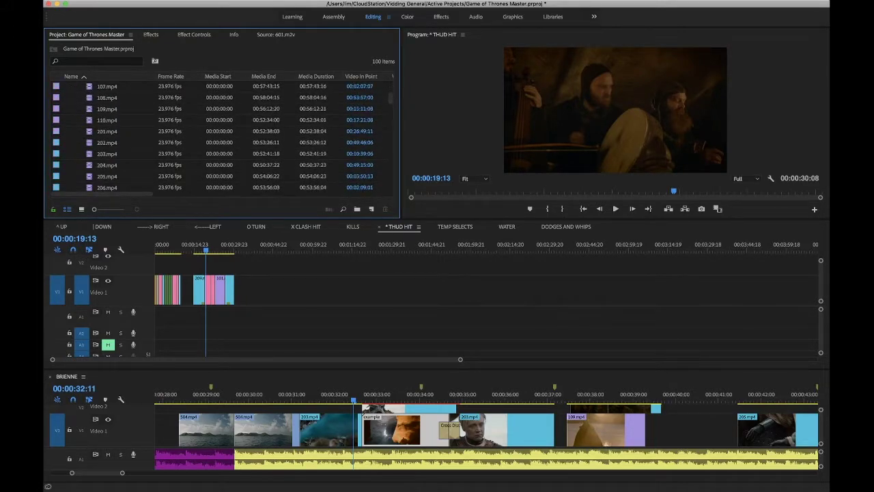
{"action": "scroll", "coordinate": [222, 136], "scroll_direction": "down", "scroll_amount": 2}
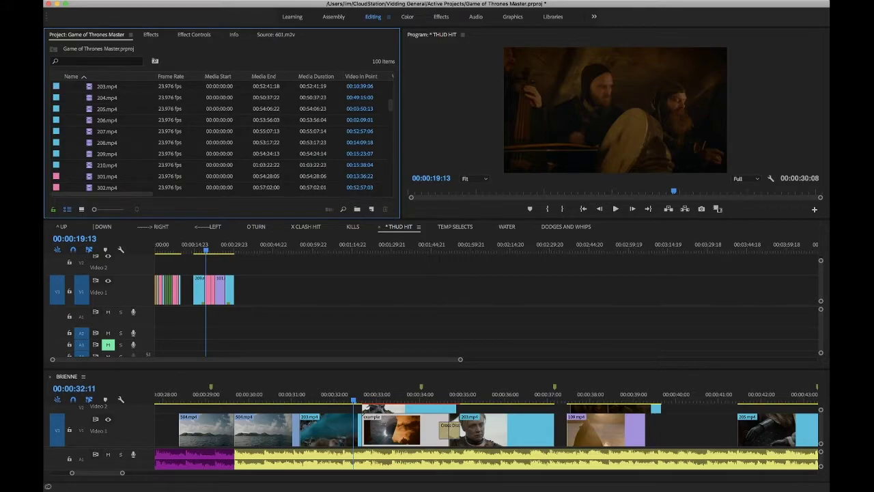
Change the label color of source clips 203.mp4 through 210.mp4 to Yellow
{"action": "left_click", "coordinate": [90, 87]}
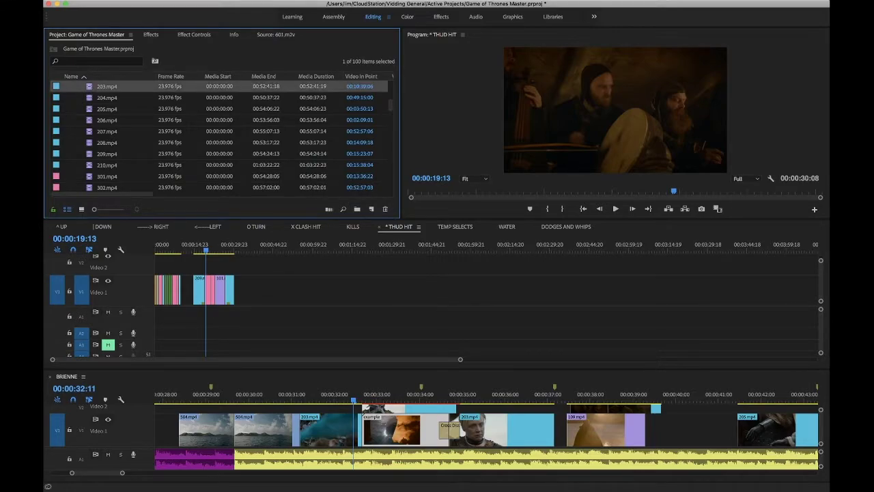
{"action": "left_click", "coordinate": [107, 164], "text": "shift"}
{"action": "right_click", "coordinate": [56, 94]}
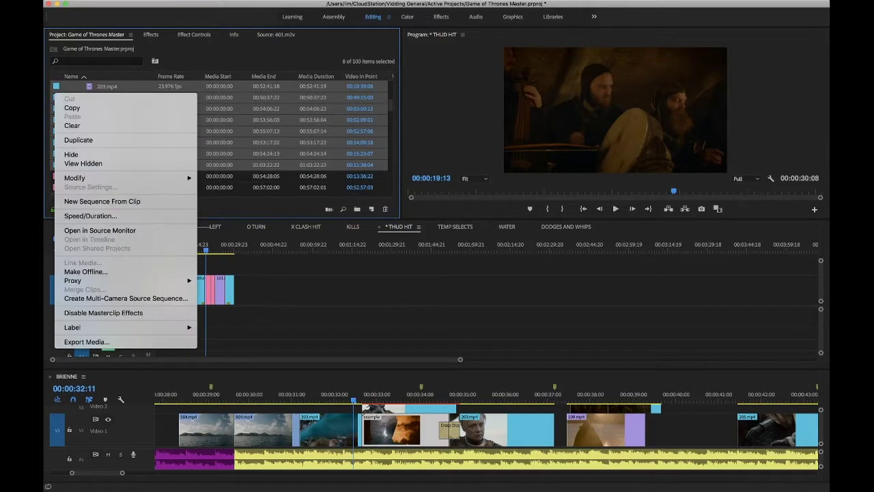
{"action": "mouse_move", "coordinate": [123, 327]}
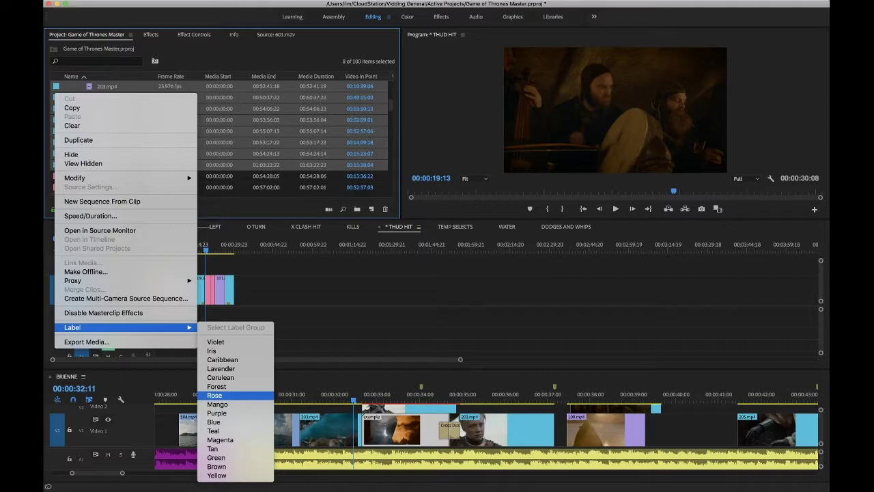
{"action": "left_click", "coordinate": [217, 475]}
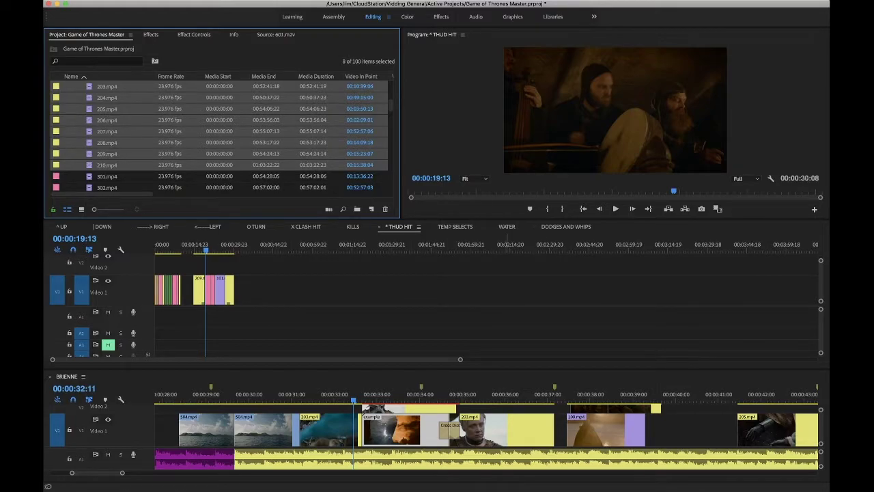
Check the relabeled clips in TEMP SELECTS and set source clips 203.mp4 through 210.mp4 back to the Cerulean label
{"action": "left_click", "coordinate": [454, 227]}
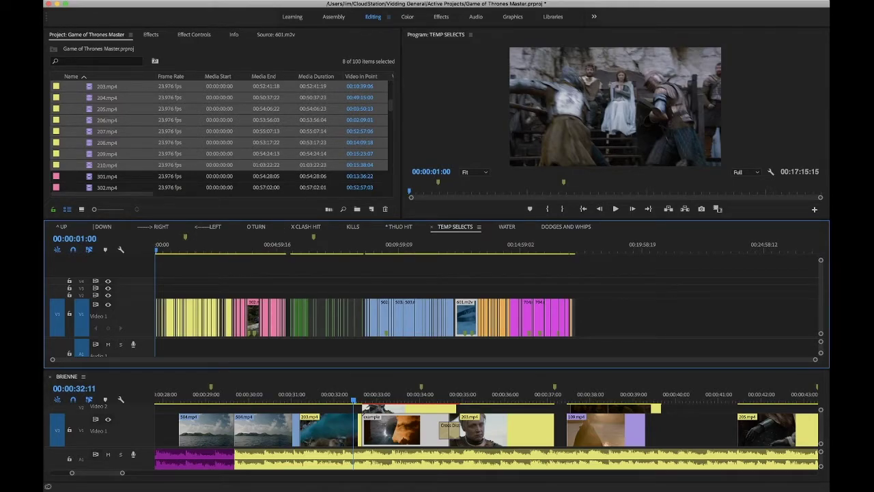
{"action": "right_click", "coordinate": [58, 103]}
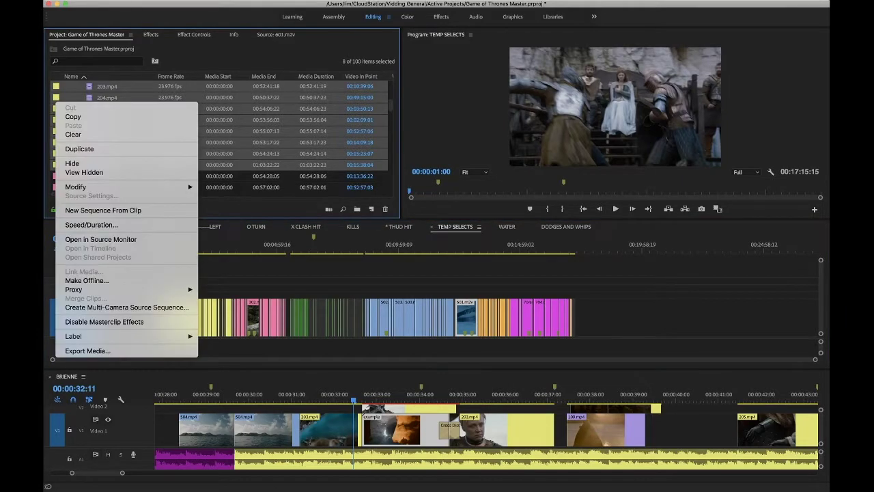
{"action": "left_click", "coordinate": [219, 387]}
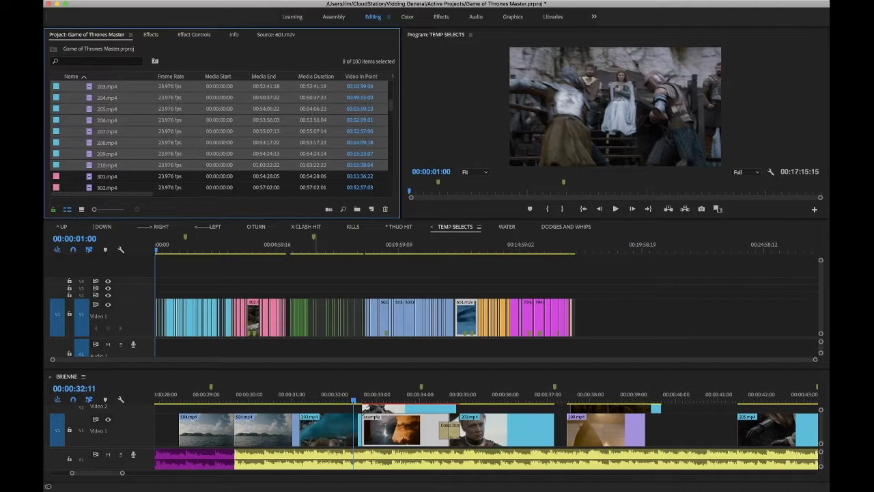
Place the TEMP SELECTS playhead at 00:06:22:14 among the green clips and dock that sequence beside BRIENNE
{"action": "left_click", "coordinate": [293, 245]}
{"action": "left_click_drag", "start_coordinate": [292, 246], "coordinate": [313, 246]}
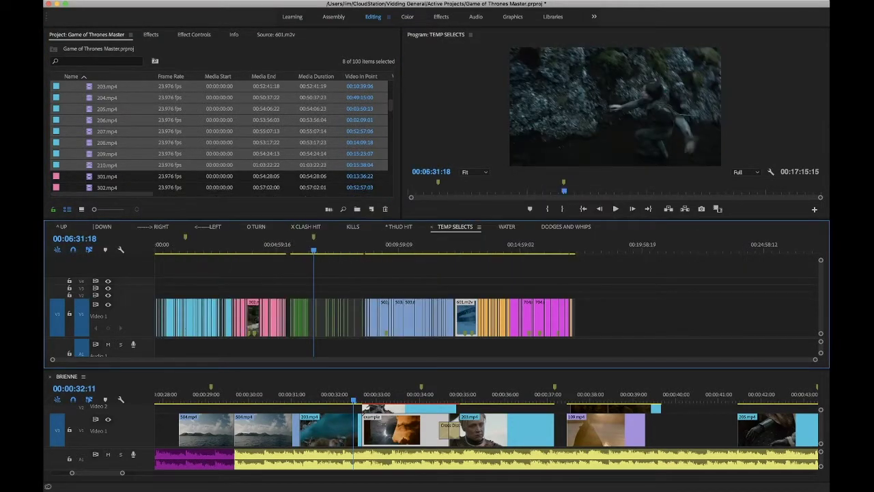
{"action": "key", "text": "equal"}
{"action": "key", "text": "equal"}
{"action": "key", "text": "equal"}
{"action": "key", "text": "equal"}
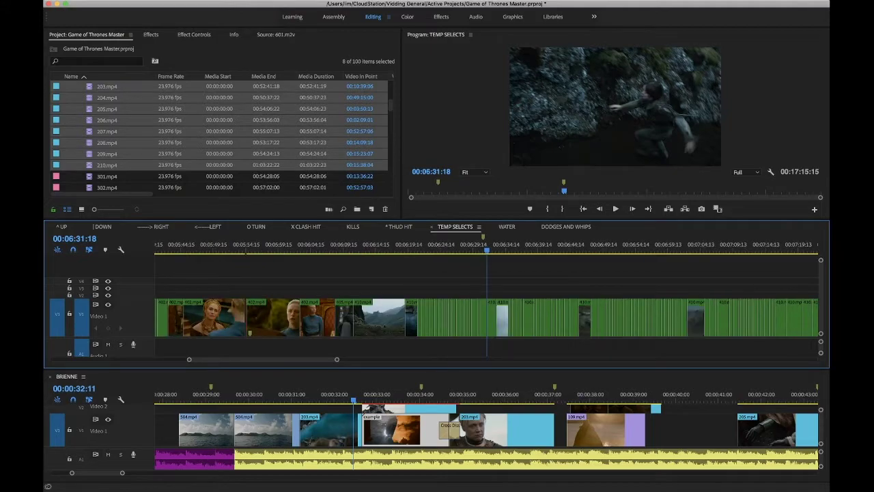
{"action": "left_click", "coordinate": [428, 244]}
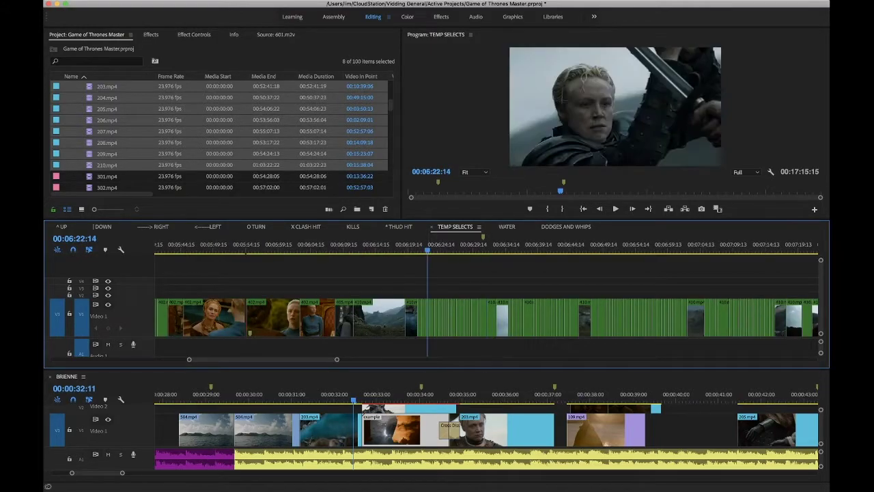
{"action": "left_click_drag", "start_coordinate": [454, 227], "coordinate": [389, 376]}
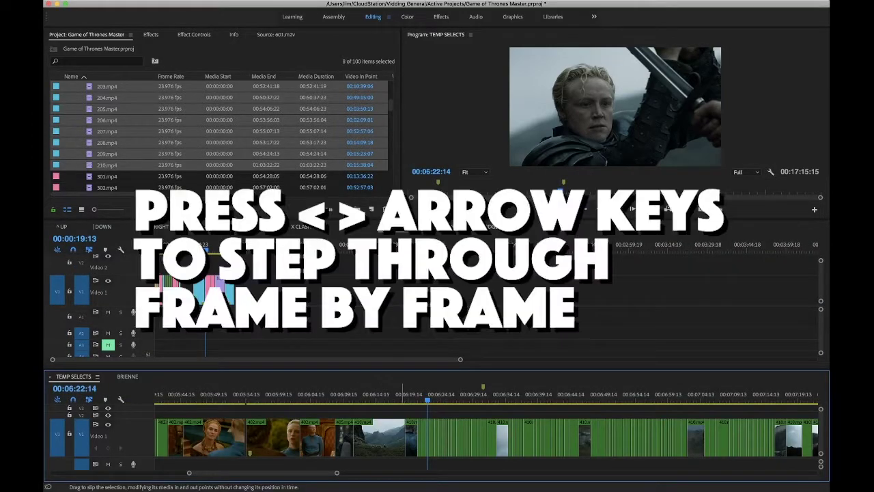
Jump forward cut by cut through the green clips in TEMP SELECTS, starting from 00:06:22:14
{"action": "key", "text": "Down"}
{"action": "key", "text": "Down"}
{"action": "key", "text": "Down"}
{"action": "key", "text": "Down"}
{"action": "key", "text": "Down"}
{"action": "key", "text": "Down"}
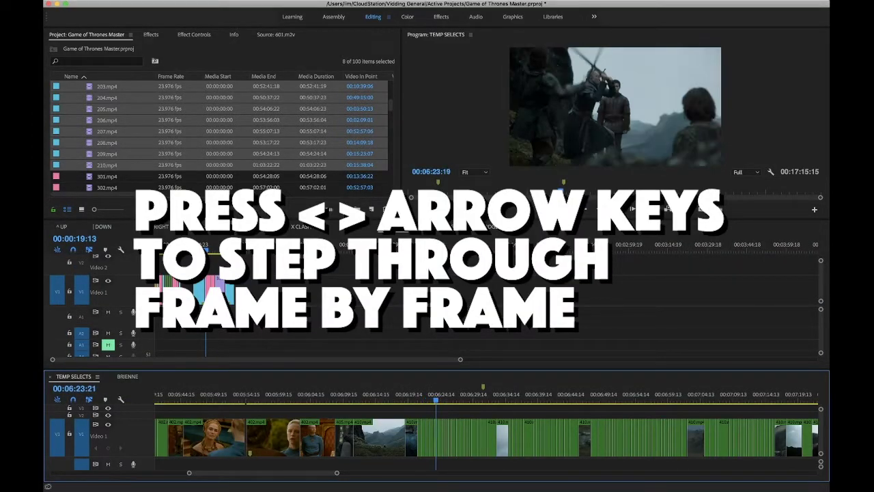
Examine the sword-fight shot's movement frame by frame, back and forth, between about 00:06:24:22 and 00:06:25:05 in TEMP SELECTS
{"action": "key", "text": "Left"}
{"action": "key", "text": "Left"}
{"action": "key", "text": "Left"}
{"action": "key", "text": "Left"}
{"action": "key", "text": "Left"}
{"action": "key", "text": "Left"}
{"action": "key", "text": "Left"}
{"action": "key", "text": "Left"}
{"action": "key", "text": "Left"}
{"action": "key", "text": "Left"}
{"action": "key", "text": "Left"}
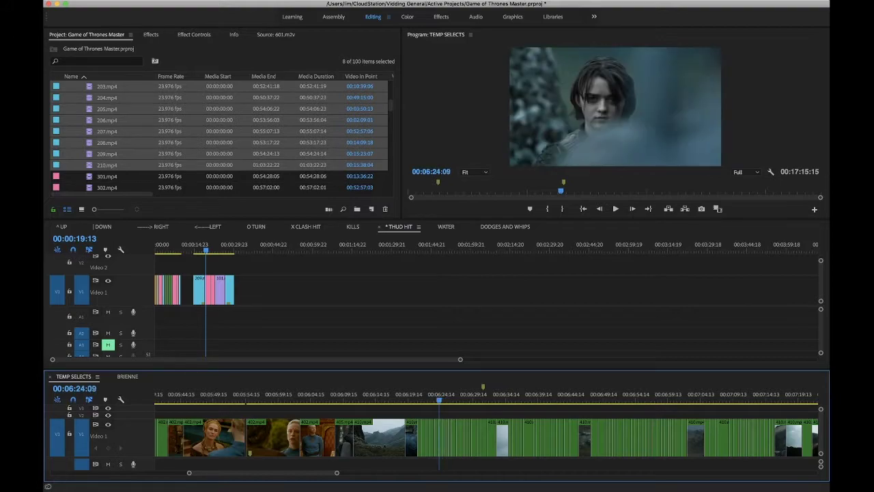
{"action": "key", "text": "Right"}
{"action": "key", "text": "Right"}
{"action": "key", "text": "Right"}
{"action": "key", "text": "Right"}
{"action": "key", "text": "Right"}
{"action": "key", "text": "Right"}
{"action": "key", "text": "Right"}
{"action": "key", "text": "Right"}
{"action": "key", "text": "Right"}
{"action": "key", "text": "Right"}
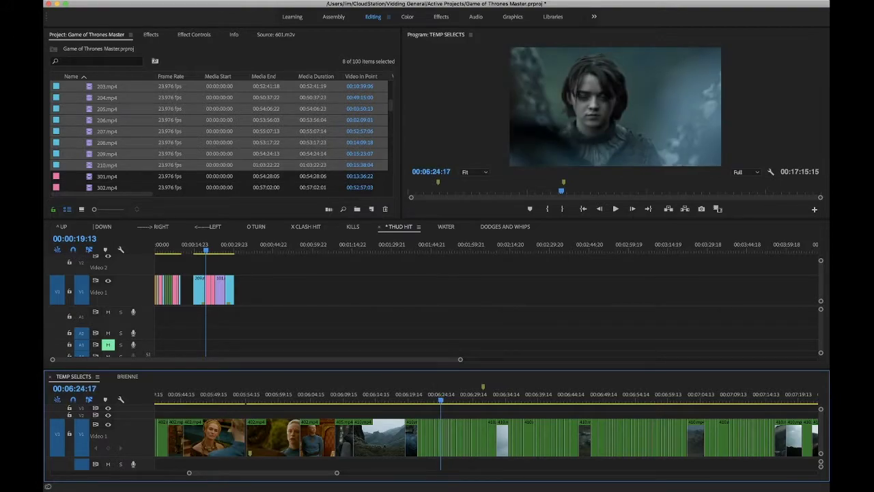
{"action": "key", "text": "Right"}
{"action": "key", "text": "Right"}
{"action": "key", "text": "Right"}
{"action": "key", "text": "Right"}
{"action": "key", "text": "Right"}
{"action": "key", "text": "Right"}
{"action": "key", "text": "Right"}
{"action": "key", "text": "Right"}
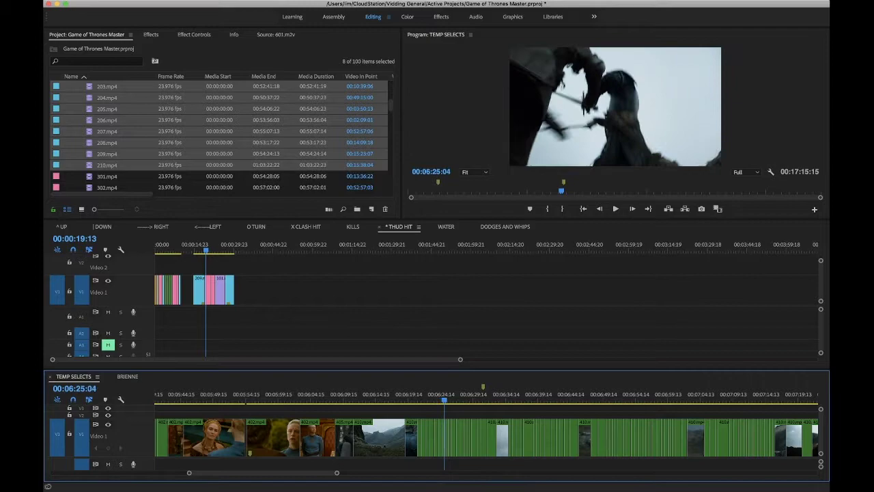
{"action": "key", "text": "Left"}
{"action": "key", "text": "Left"}
{"action": "key", "text": "Left"}
{"action": "key", "text": "Left"}
{"action": "key", "text": "Left"}
{"action": "key", "text": "Left"}
{"action": "key", "text": "Left"}
{"action": "key", "text": "Left"}
{"action": "key", "text": "Left"}
{"action": "key", "text": "Left"}
{"action": "key", "text": "Left"}
{"action": "key", "text": "Left"}
{"action": "key", "text": "Left"}
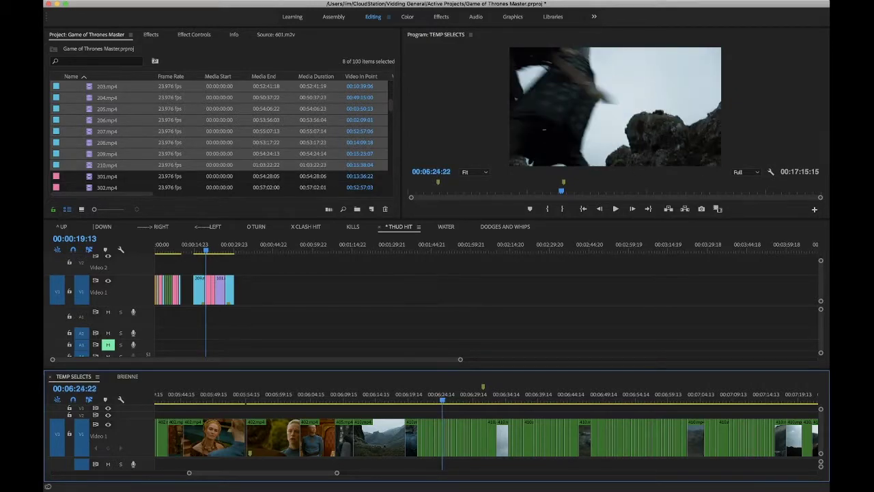
{"action": "key", "text": "Right"}
{"action": "key", "text": "Right"}
{"action": "key", "text": "Right"}
{"action": "key", "text": "Right"}
{"action": "key", "text": "Right"}
{"action": "key", "text": "Right"}
{"action": "key", "text": "Right"}
{"action": "key", "text": "Right"}
{"action": "key", "text": "Right"}
{"action": "key", "text": "Right"}
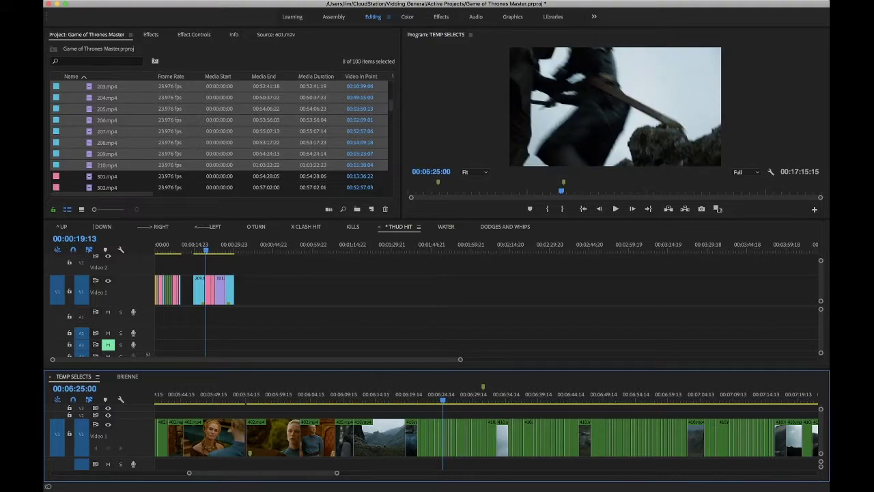
{"action": "key", "text": "Right"}
{"action": "key", "text": "Right"}
{"action": "key", "text": "Right"}
{"action": "key", "text": "Right"}
{"action": "key", "text": "Right"}
{"action": "key", "text": "Right"}
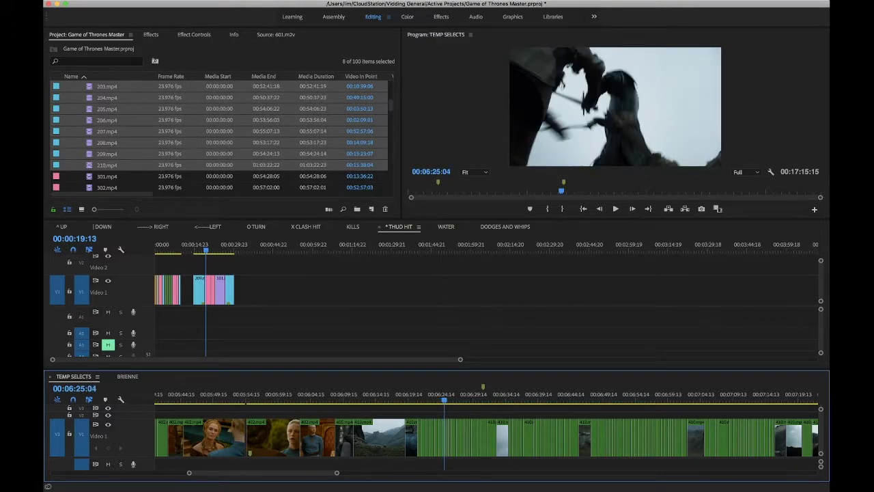
{"action": "key", "text": "Left"}
{"action": "key", "text": "Left"}
{"action": "key", "text": "Left"}
{"action": "key", "text": "Left"}
{"action": "key", "text": "Left"}
{"action": "key", "text": "Left"}
{"action": "key", "text": "Left"}
{"action": "key", "text": "Left"}
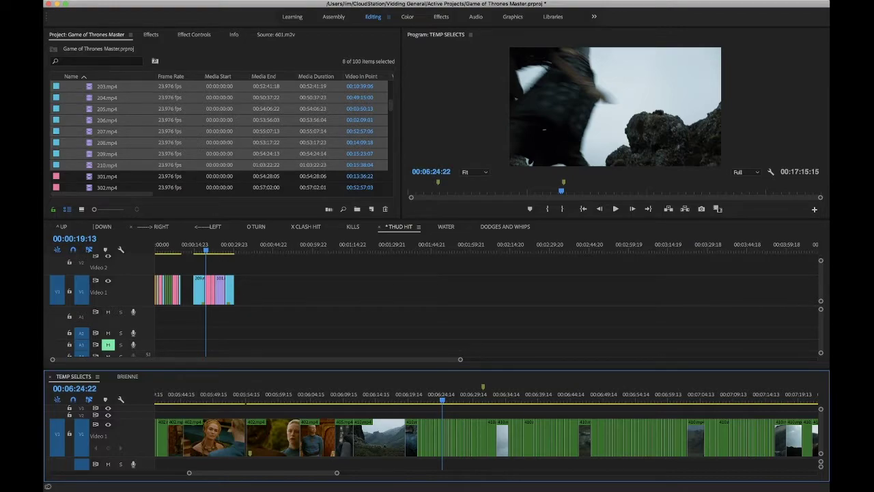
{"action": "key", "text": "Right"}
{"action": "key", "text": "Right"}
{"action": "key", "text": "Right"}
{"action": "key", "text": "Right"}
{"action": "key", "text": "Right"}
{"action": "key", "text": "Right"}
{"action": "key", "text": "Right"}
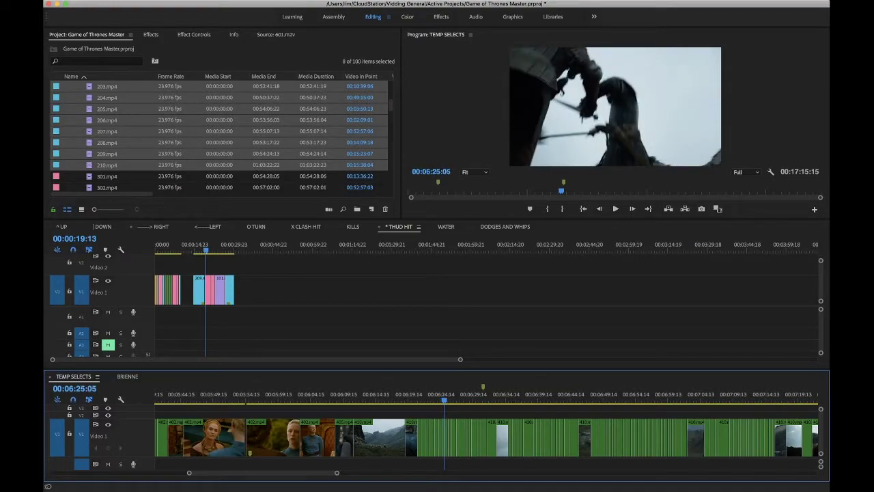
Open the ----> RIGHT sequence and park its playhead at the end of the last clip, at 00:00:17:17
{"action": "left_click", "coordinate": [157, 227]}
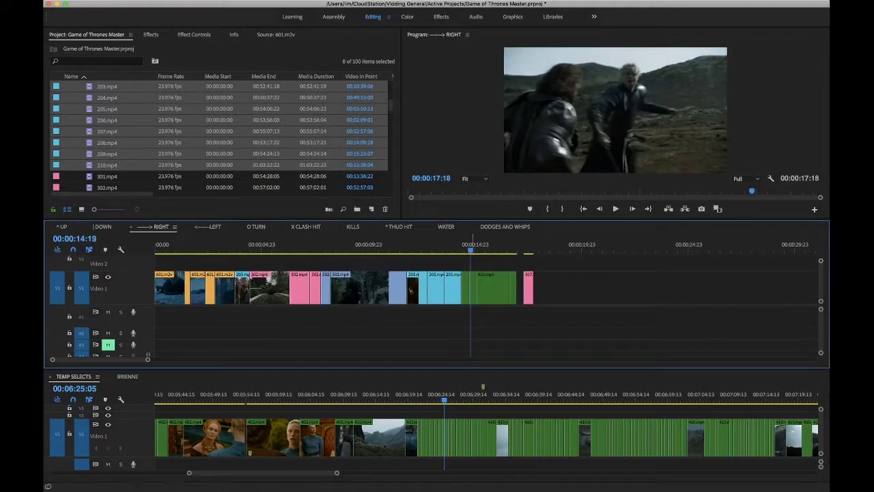
{"action": "left_click", "coordinate": [517, 250]}
{"action": "left_click_drag", "start_coordinate": [517, 250], "coordinate": [533, 250]}
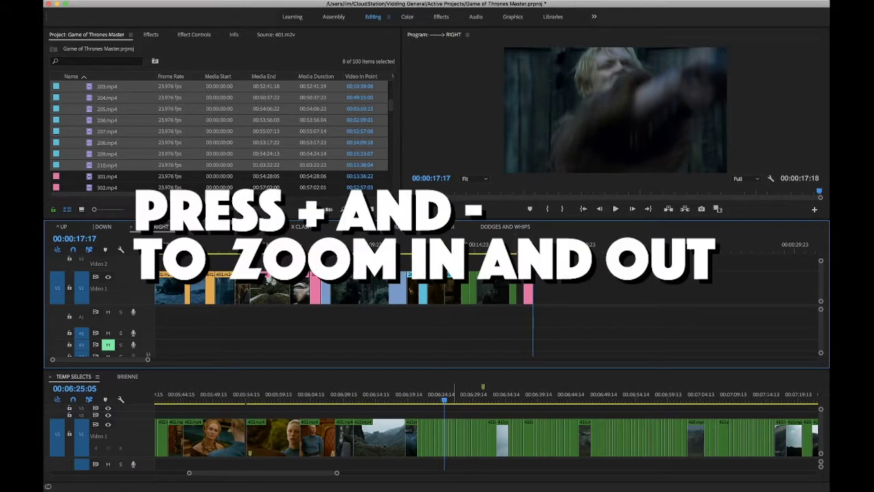
Copy the sword-fight clip 410.mp4 under the TEMP SELECTS playhead at 00:06:25:04 onto the end of Video 1 in ----> RIGHT
{"action": "left_click", "coordinate": [444, 400]}
{"action": "key", "text": "equal"}
{"action": "key", "text": "equal"}
{"action": "key", "text": "equal"}
{"action": "key", "text": "equal"}
{"action": "key", "text": "equal"}
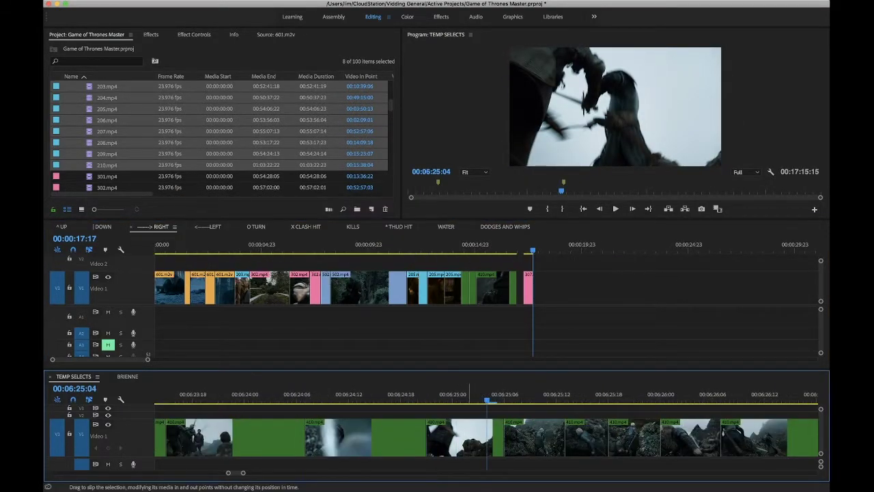
{"action": "key", "text": "v"}
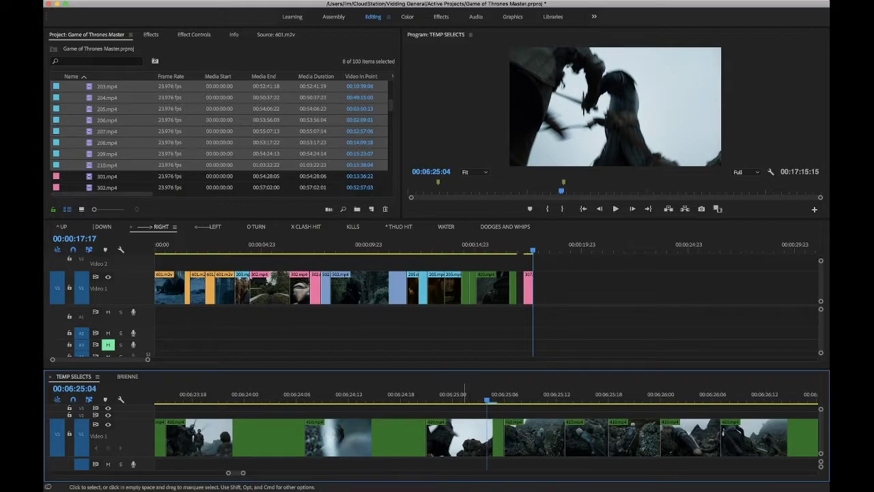
{"action": "left_click", "coordinate": [465, 437]}
{"action": "left_click_drag", "start_coordinate": [465, 437], "coordinate": [540, 288]}
{"action": "left_click", "coordinate": [465, 437]}
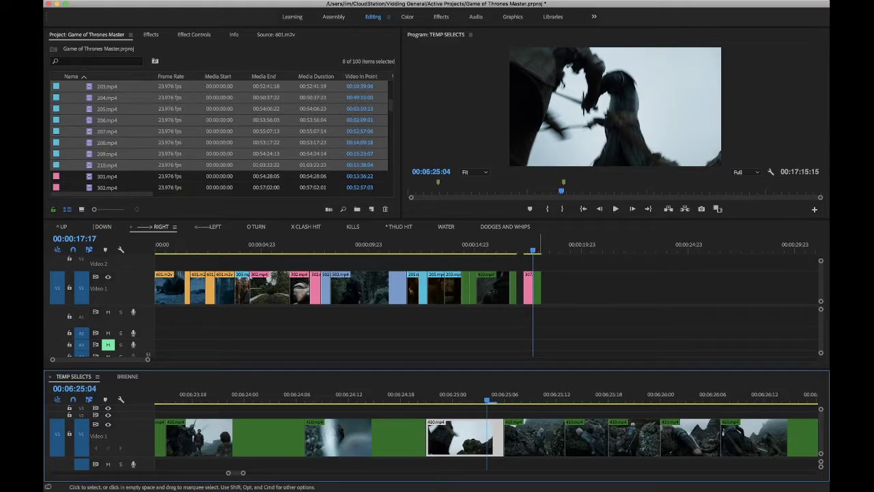
Review the sword-fight clip from 00:06:24:20 in TEMP SELECTS, and play the ----> RIGHT sequence from 00:00:08:08 to compare movement
{"action": "left_click", "coordinate": [419, 396]}
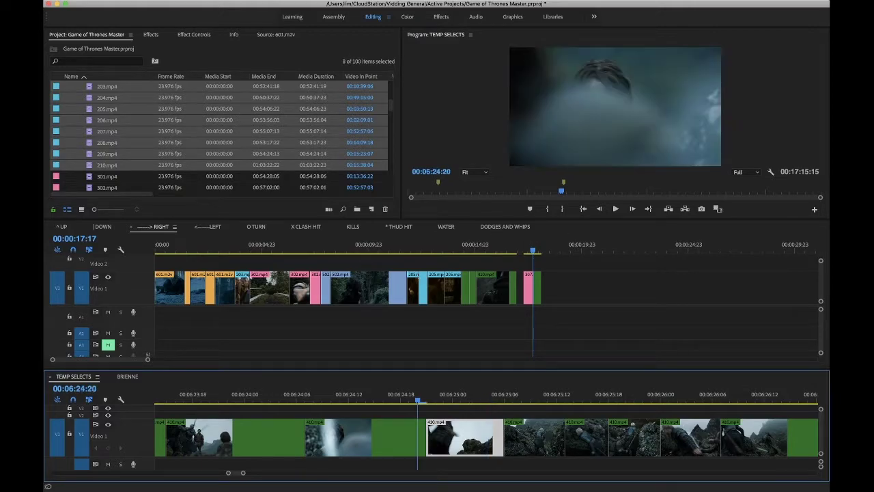
{"action": "key", "text": "space"}
{"action": "left_click_drag", "start_coordinate": [540, 399], "coordinate": [461, 399]}
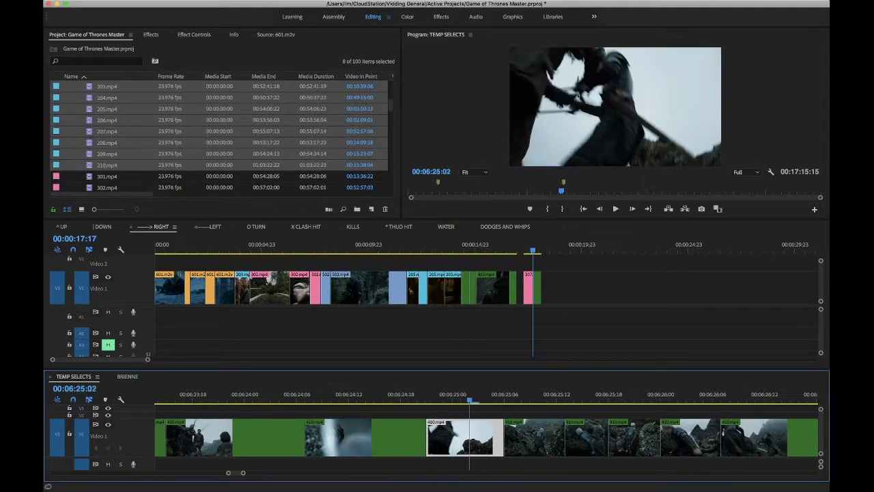
{"action": "left_click_drag", "start_coordinate": [532, 250], "coordinate": [333, 250]}
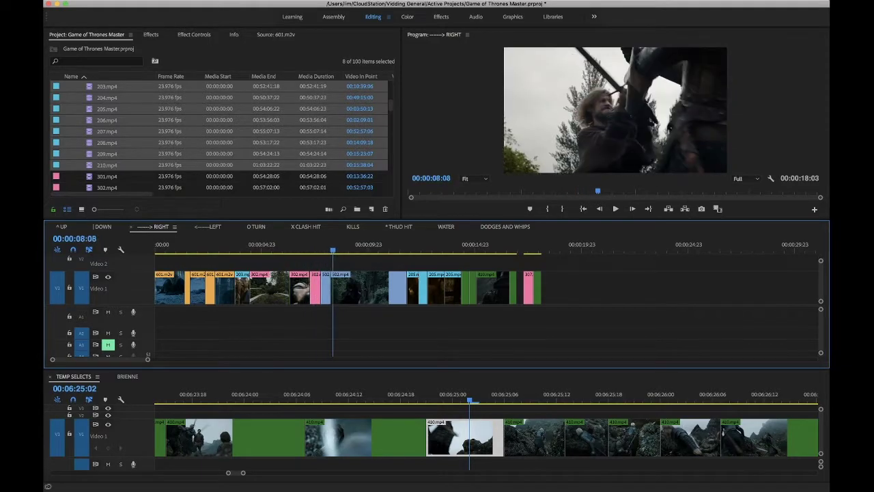
{"action": "key", "text": "space"}
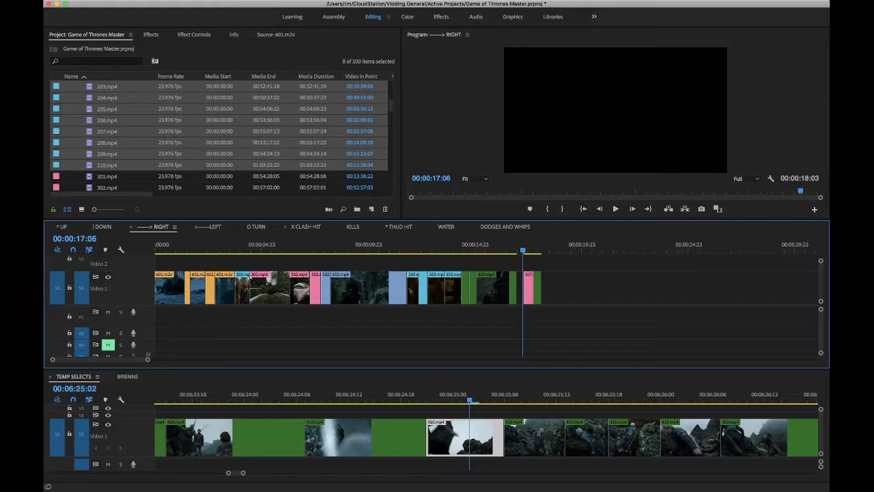
Open the X CLASH HIT sequence, scrub through its clips and play it from 00:00:12:00
{"action": "left_click", "coordinate": [306, 227]}
{"action": "left_click_drag", "start_coordinate": [170, 246], "coordinate": [192, 246]}
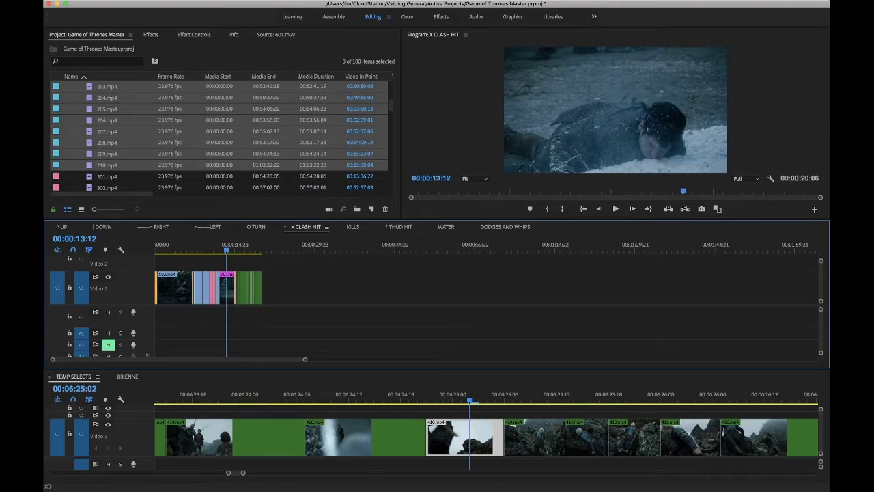
{"action": "left_click_drag", "start_coordinate": [226, 250], "coordinate": [219, 250]}
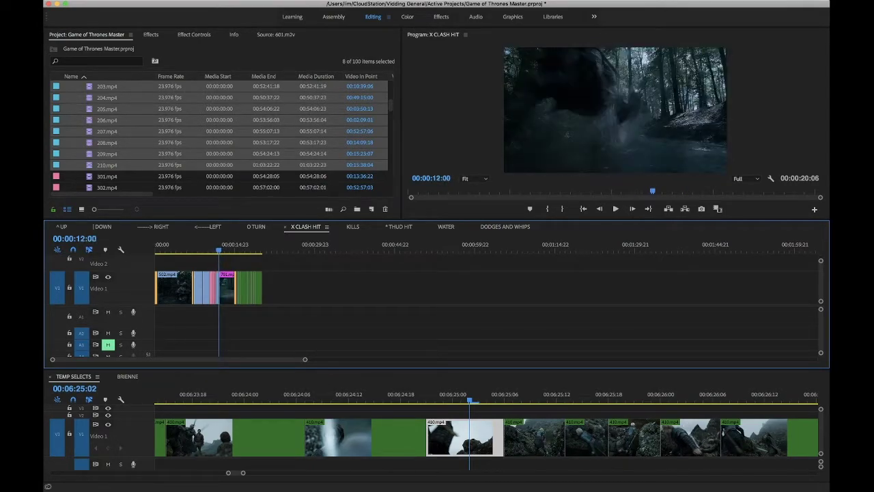
{"action": "key", "text": "space"}
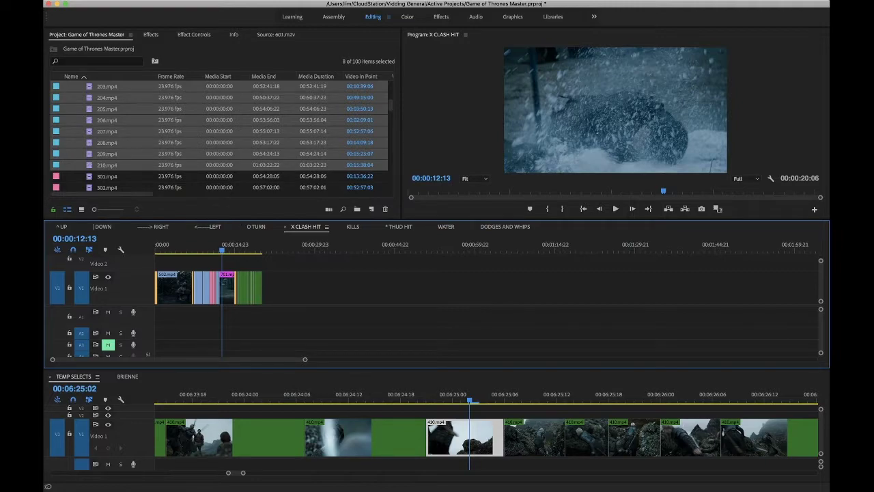
Open the THUD HIT sequence, scrub through its later clips and play back the impact shots near its start
{"action": "left_click", "coordinate": [399, 227]}
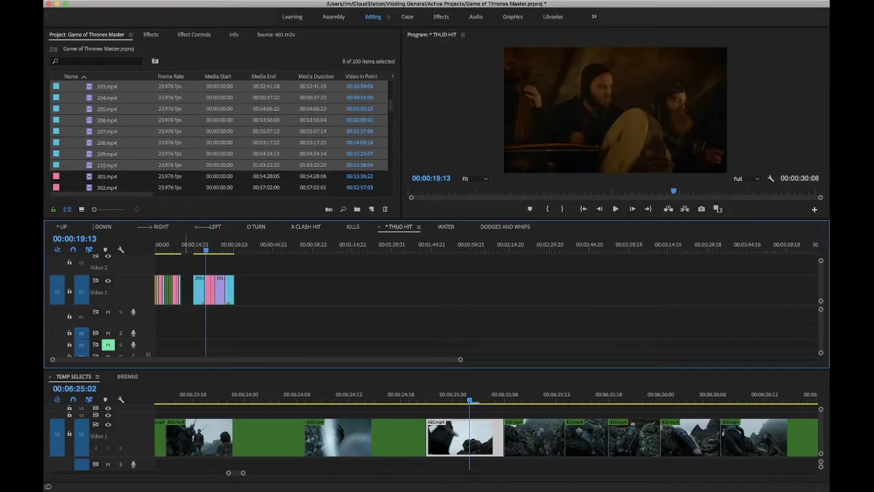
{"action": "mouse_move", "coordinate": [189, 250]}
{"action": "left_mouse_down"}
{"action": "mouse_move", "coordinate": [215, 250]}
{"action": "mouse_move", "coordinate": [163, 250]}
{"action": "mouse_move", "coordinate": [205, 250]}
{"action": "left_mouse_up"}
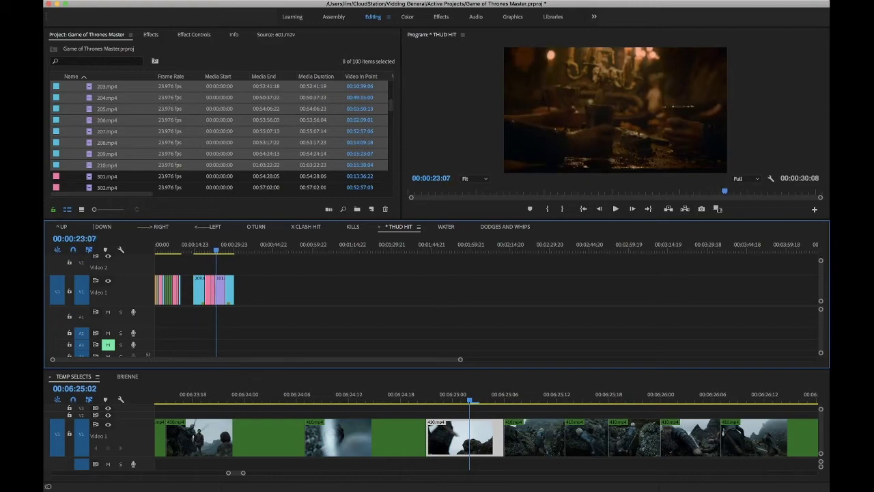
{"action": "key", "text": "Down"}
{"action": "key", "text": "Up"}
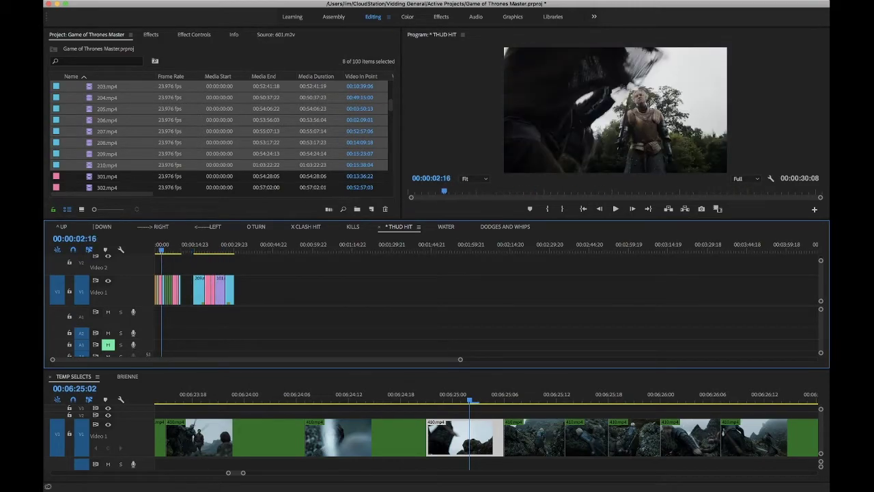
{"action": "key", "text": "Up"}
{"action": "key", "text": "space"}
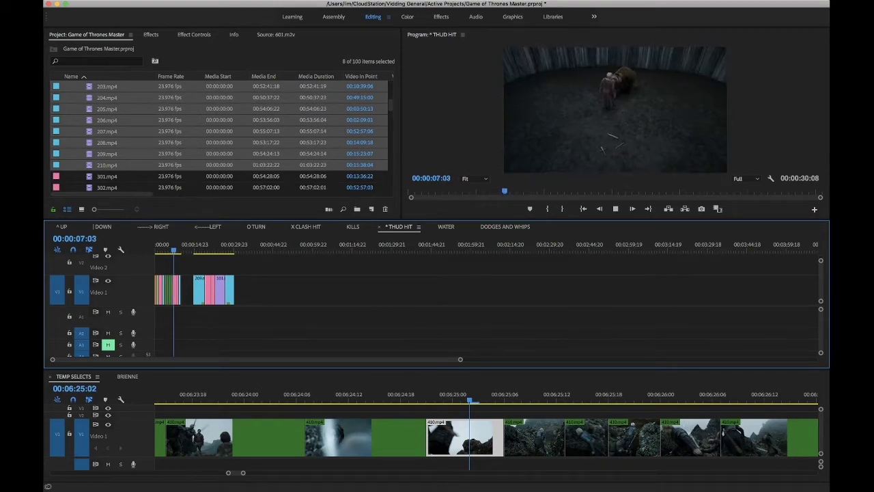
{"action": "key", "text": "space"}
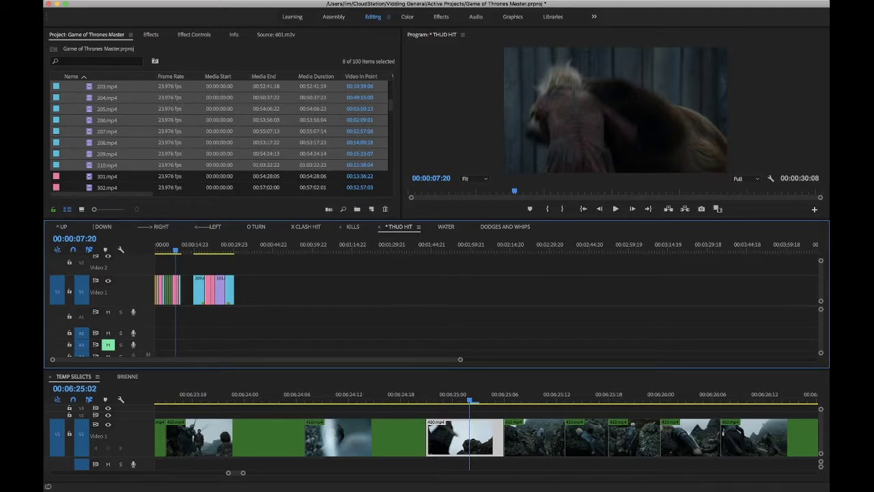
Open the KILLS sequence and move its playhead to 00:00:00:00
{"action": "left_click", "coordinate": [352, 226]}
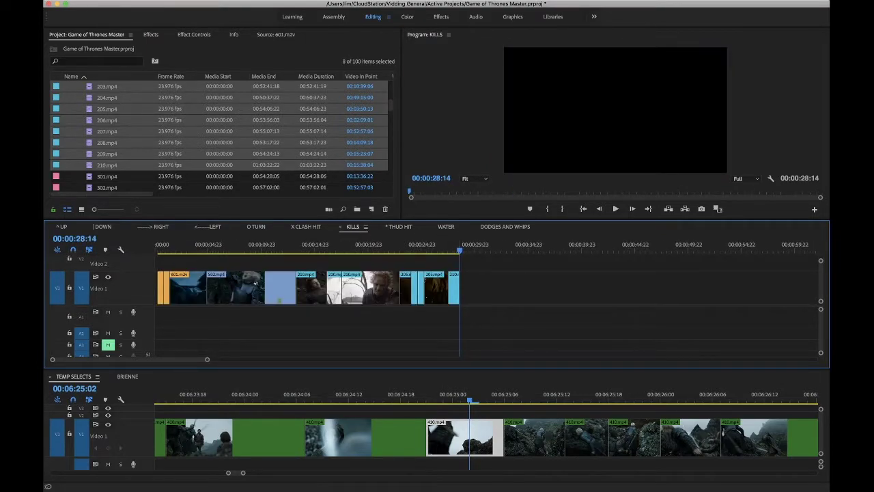
{"action": "left_click_drag", "start_coordinate": [375, 245], "coordinate": [155, 246]}
{"action": "scroll", "coordinate": [220, 137], "scroll_direction": "up", "scroll_amount": 10}
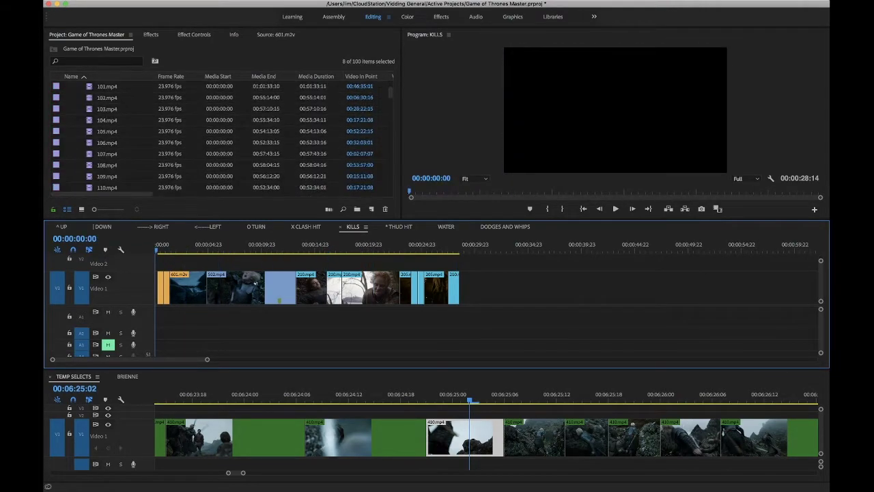
{"action": "left_click", "coordinate": [68, 131]}
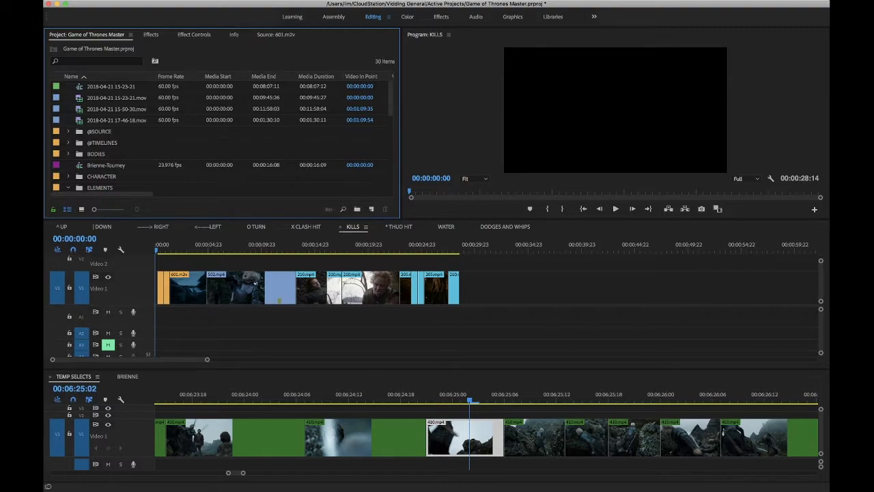
{"action": "scroll", "coordinate": [218, 136], "scroll_direction": "down", "scroll_amount": 3}
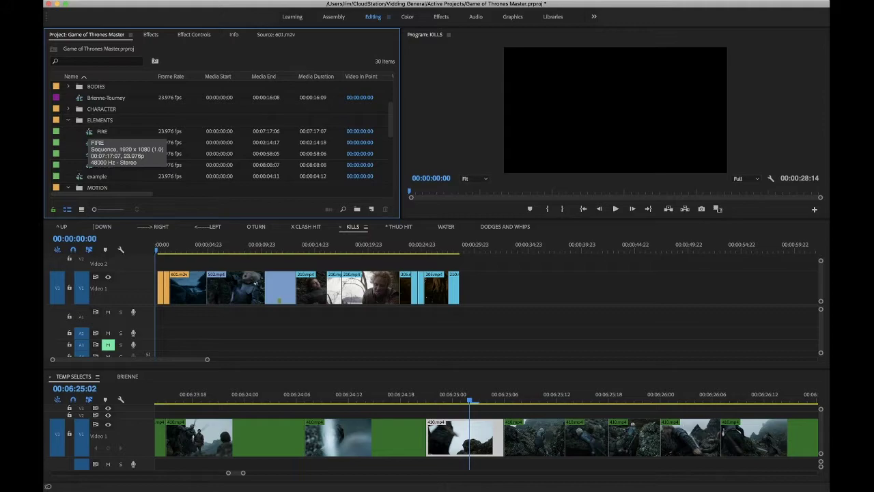
{"action": "double_click", "coordinate": [102, 131]}
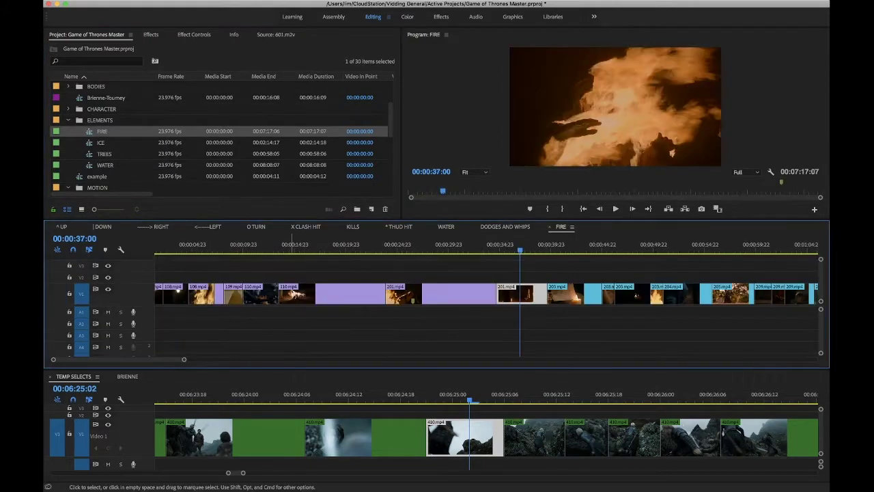
Scrub FIRE to 00:00:42:05, fit the whole sequence in the timeline and go to its end
{"action": "left_click_drag", "start_coordinate": [520, 249], "coordinate": [574, 249]}
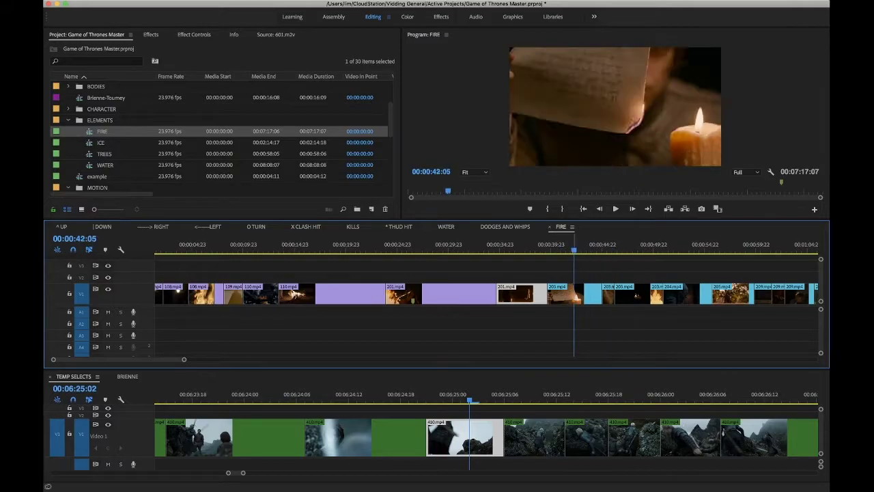
{"action": "key", "text": "minus"}
{"action": "key", "text": "minus"}
{"action": "key", "text": "minus"}
{"action": "key", "text": "minus"}
{"action": "key", "text": "End"}
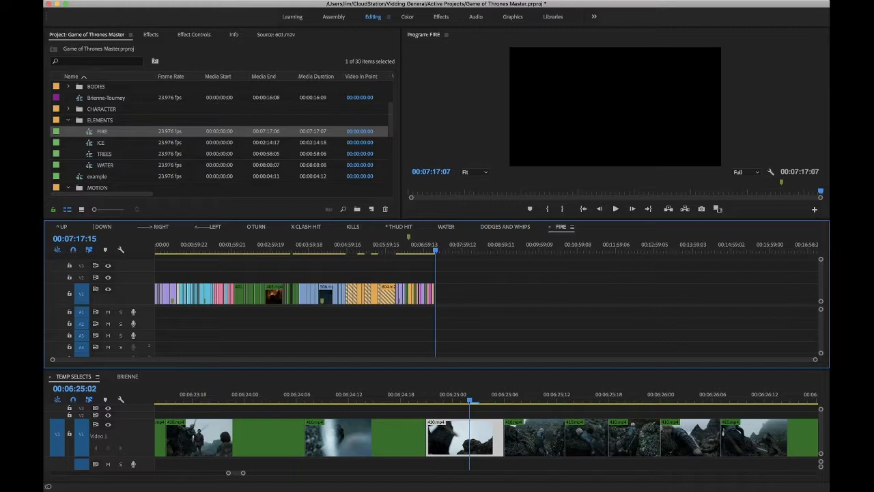
Scrub back through FIRE and examine its early purple and blue clips cut by cut, up to about 00:01:18:22
{"action": "left_click_drag", "start_coordinate": [435, 250], "coordinate": [295, 250]}
{"action": "key", "text": "Up"}
{"action": "key", "text": "Up"}
{"action": "key", "text": "Up"}
{"action": "key", "text": "Up"}
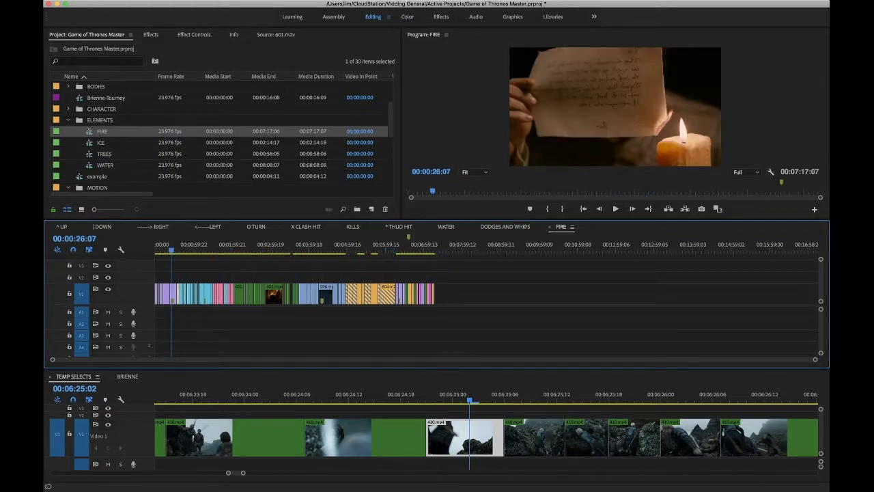
{"action": "key", "text": "Down"}
{"action": "key", "text": "Down"}
{"action": "key", "text": "Down"}
{"action": "key", "text": "Down"}
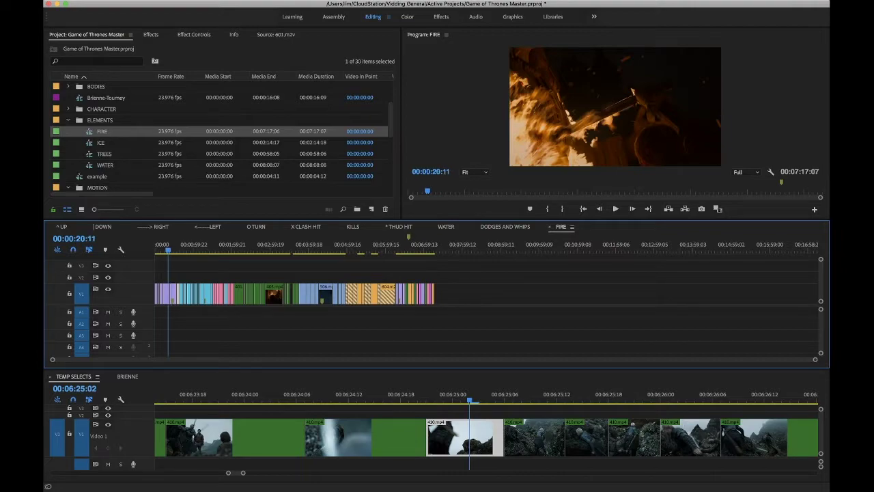
{"action": "key", "text": "Down"}
{"action": "key", "text": "Down"}
{"action": "key", "text": "Down"}
{"action": "key", "text": "Down"}
{"action": "key", "text": "Down"}
{"action": "key", "text": "Down"}
{"action": "key", "text": "Down"}
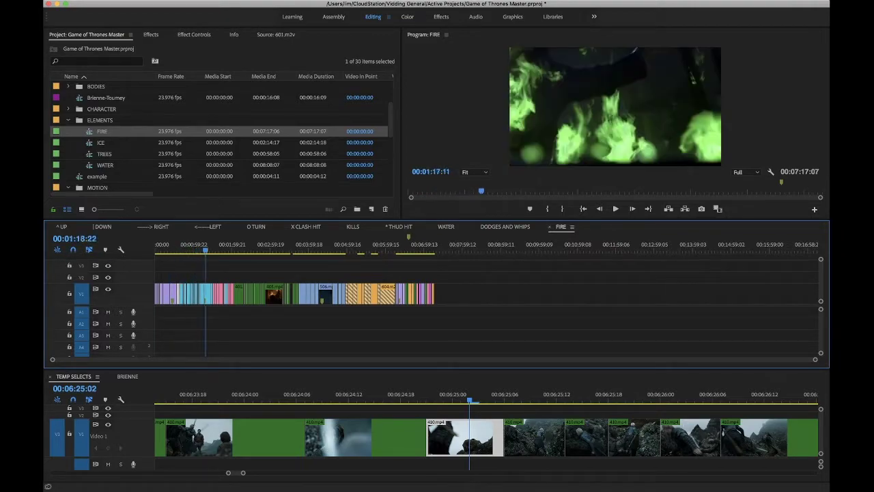
Scrub ahead to the middle of FIRE and review the cuts backward to the candle shot at 00:01:56:21
{"action": "left_click_drag", "start_coordinate": [244, 250], "coordinate": [335, 251]}
{"action": "key", "text": "Up"}
{"action": "key", "text": "Up"}
{"action": "key", "text": "Up"}
{"action": "key", "text": "Up"}
{"action": "key", "text": "Up"}
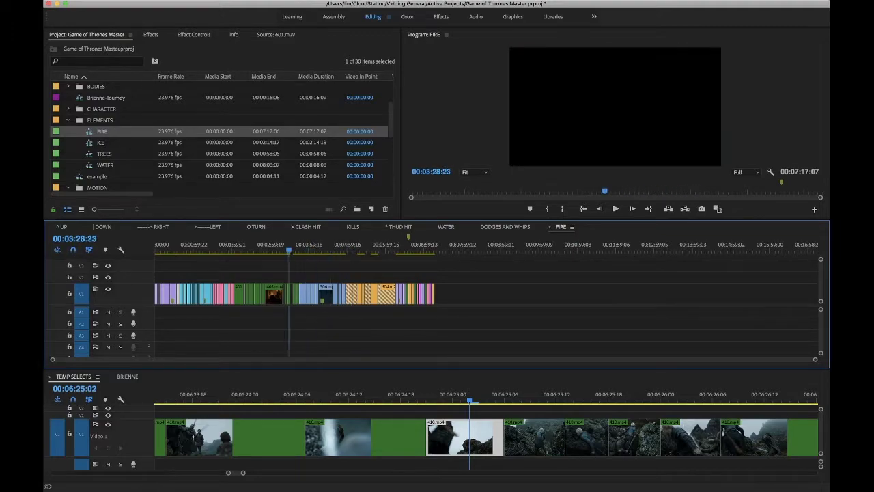
{"action": "key", "text": "Up"}
{"action": "key", "text": "Up"}
{"action": "key", "text": "Up"}
{"action": "key", "text": "Up"}
{"action": "key", "text": "Up"}
{"action": "key", "text": "Up"}
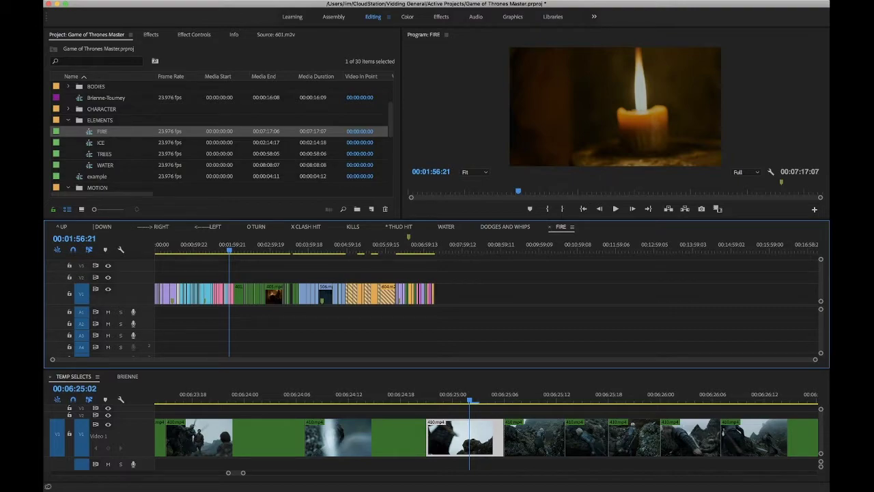
Look over the sequences in the MOTION bin and the remaining project bins, and expand the BODIES bin to examine its sequences
{"action": "left_click", "coordinate": [140, 154]}
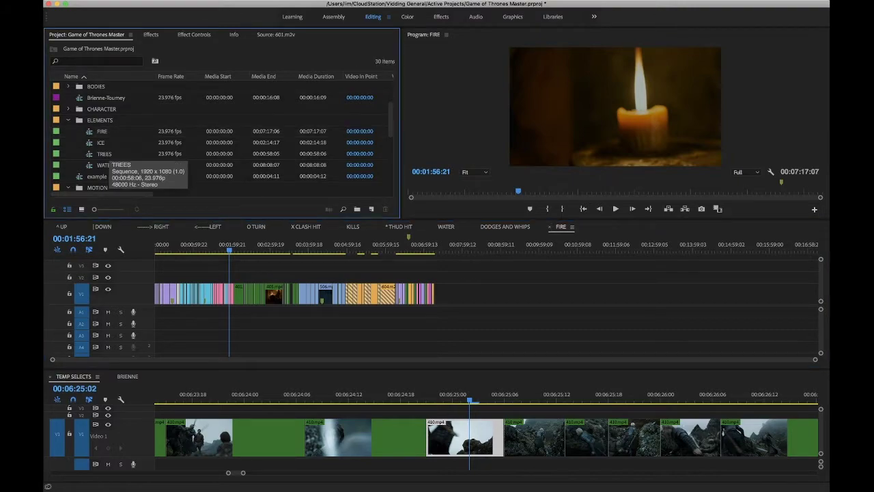
{"action": "scroll", "coordinate": [219, 137], "scroll_direction": "down", "scroll_amount": 5}
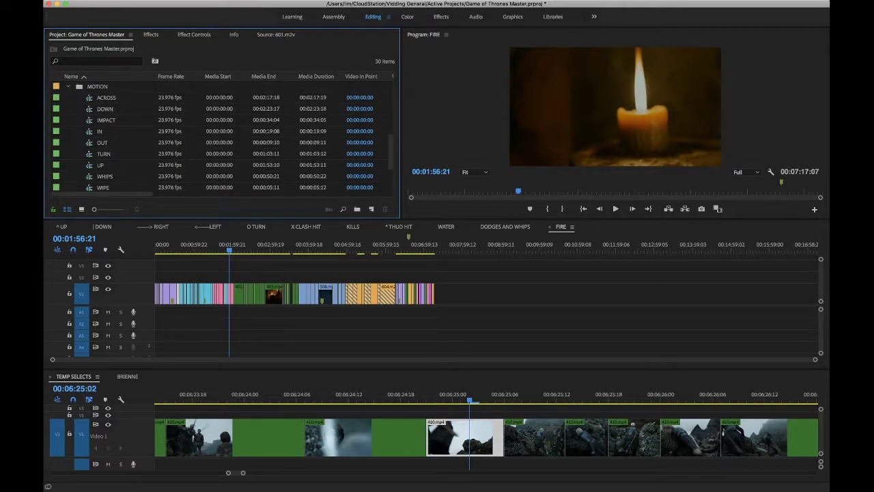
{"action": "scroll", "coordinate": [223, 137], "scroll_direction": "down", "scroll_amount": 3}
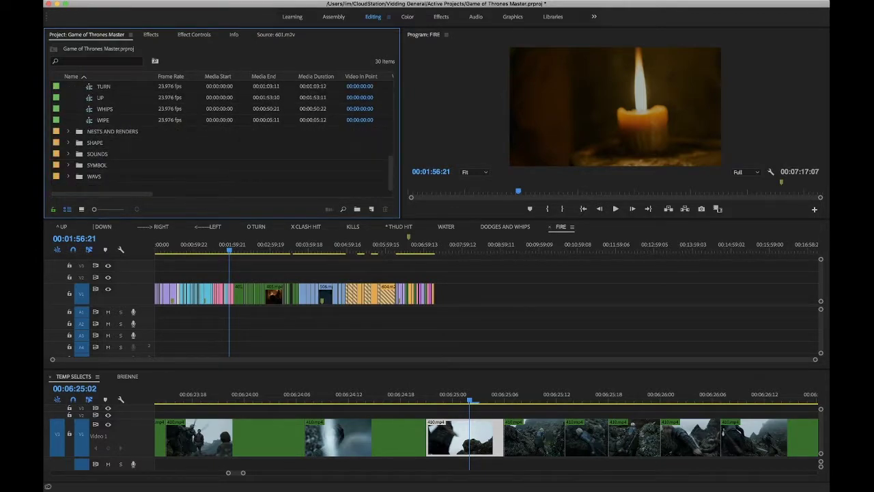
{"action": "scroll", "coordinate": [222, 136], "scroll_direction": "up", "scroll_amount": 10}
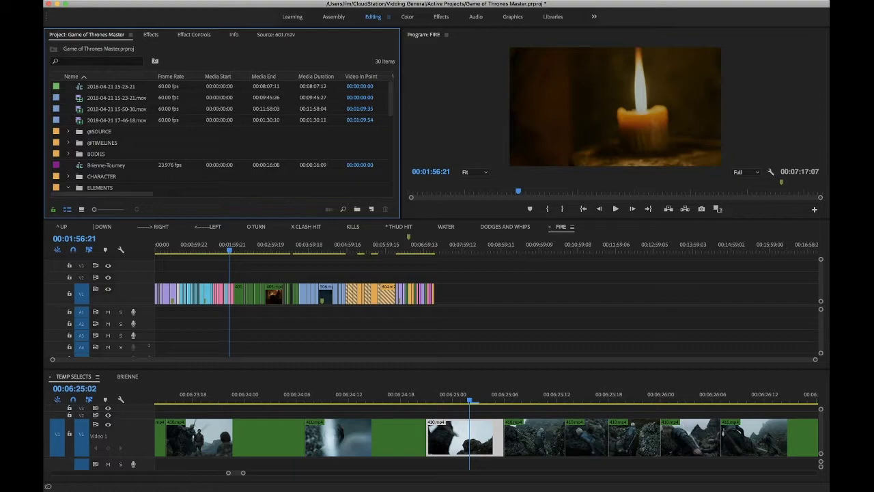
{"action": "left_click", "coordinate": [69, 154]}
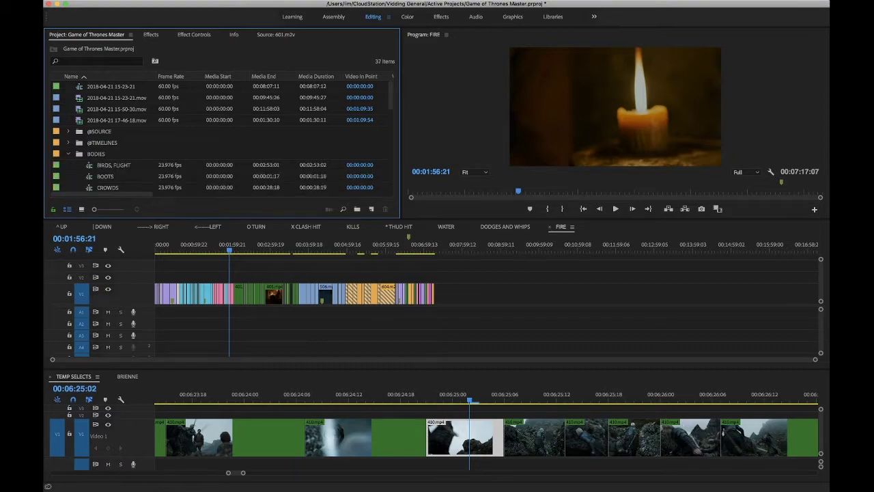
{"action": "scroll", "coordinate": [222, 137], "scroll_direction": "down", "scroll_amount": 2}
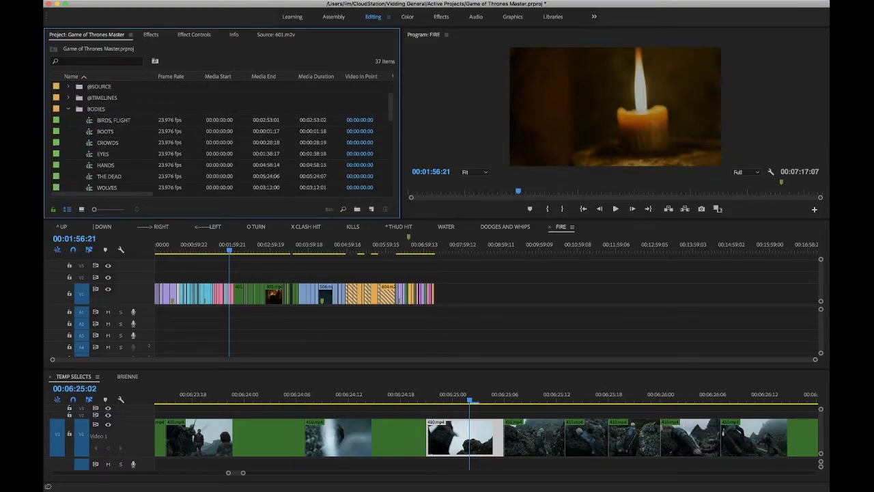
Open THE DEAD sequence from the BODIES bin and review its middle clips around 00:02:48:06
{"action": "double_click", "coordinate": [109, 176]}
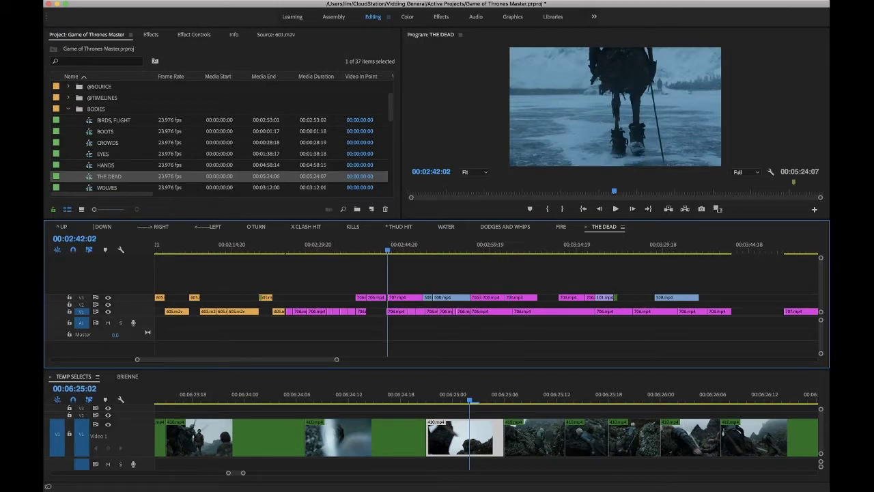
{"action": "left_click_drag", "start_coordinate": [388, 250], "coordinate": [423, 250]}
{"action": "key", "text": "j"}
{"action": "key", "text": "j"}
{"action": "key", "text": "j"}
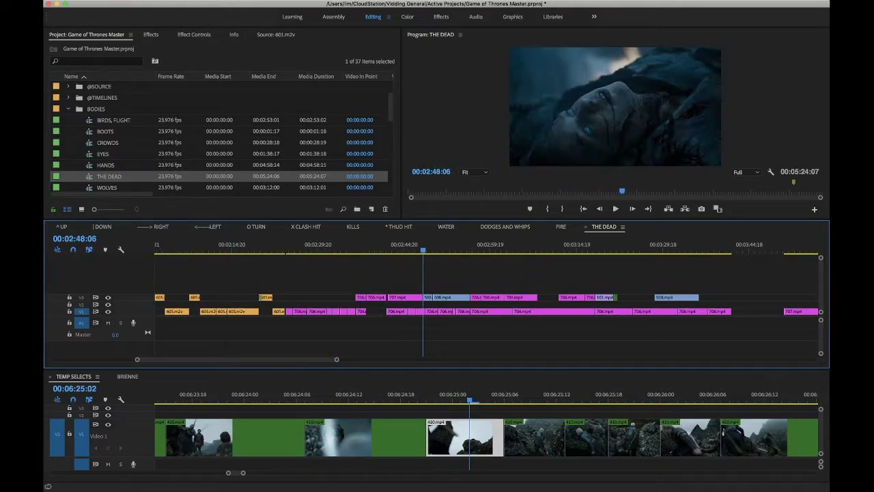
Show the whole of THE DEAD in the timeline and scrub back through its clips to 00:01:10:07
{"action": "key", "text": "minus"}
{"action": "key", "text": "minus"}
{"action": "key", "text": "minus"}
{"action": "left_click", "coordinate": [274, 250]}
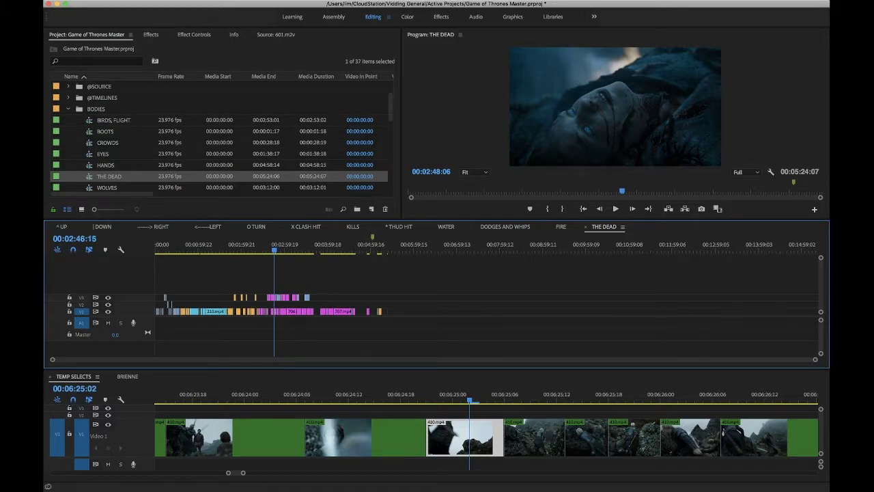
{"action": "left_click_drag", "start_coordinate": [273, 250], "coordinate": [205, 249]}
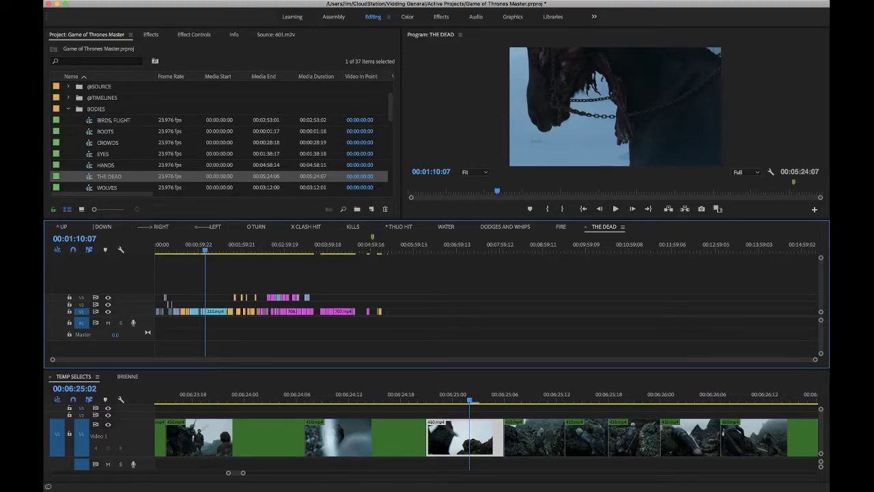
Look over the sequences in the BODIES bin and the bins around it, selecting BIRDS, FLIGHT
{"action": "left_click", "coordinate": [107, 143]}
{"action": "left_click", "coordinate": [112, 120]}
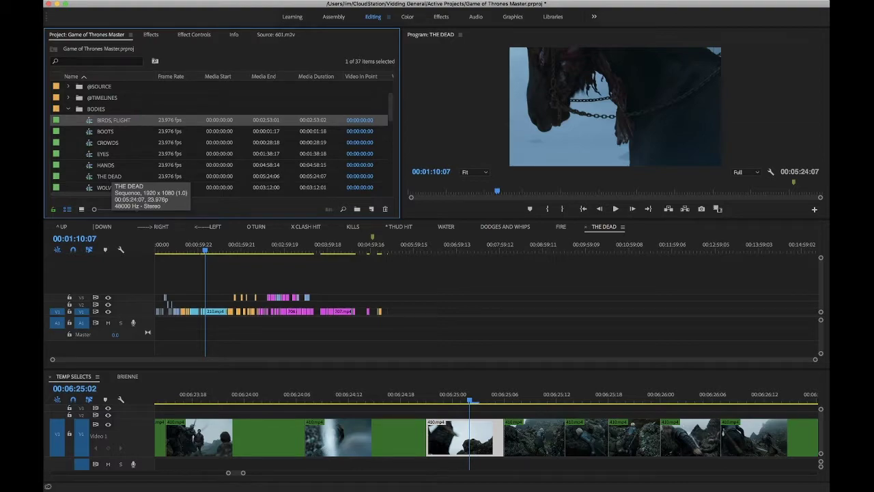
{"action": "scroll", "coordinate": [109, 181], "scroll_direction": "down", "scroll_amount": 3}
{"action": "scroll", "coordinate": [218, 136], "scroll_direction": "up", "scroll_amount": 6}
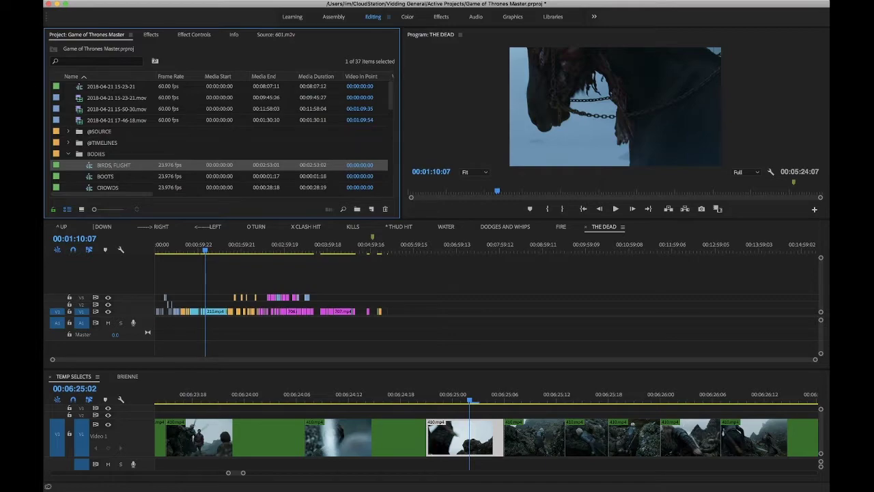
{"action": "left_click", "coordinate": [68, 153]}
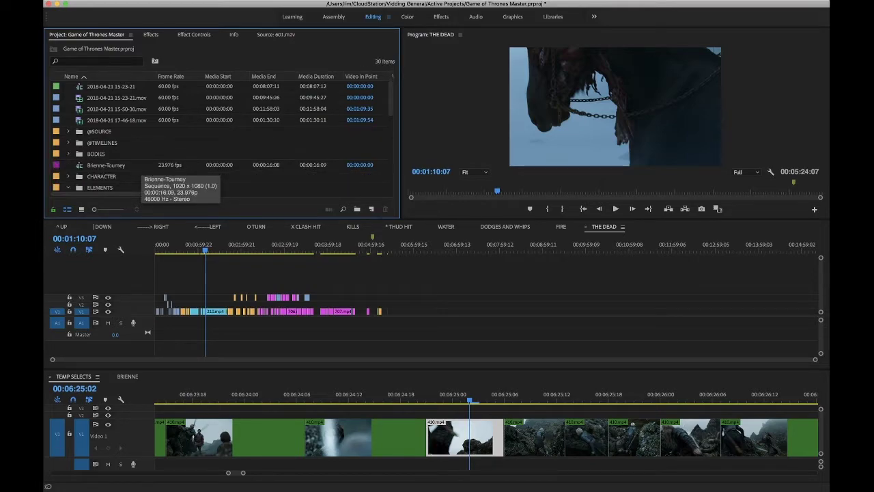
{"action": "left_click", "coordinate": [68, 131]}
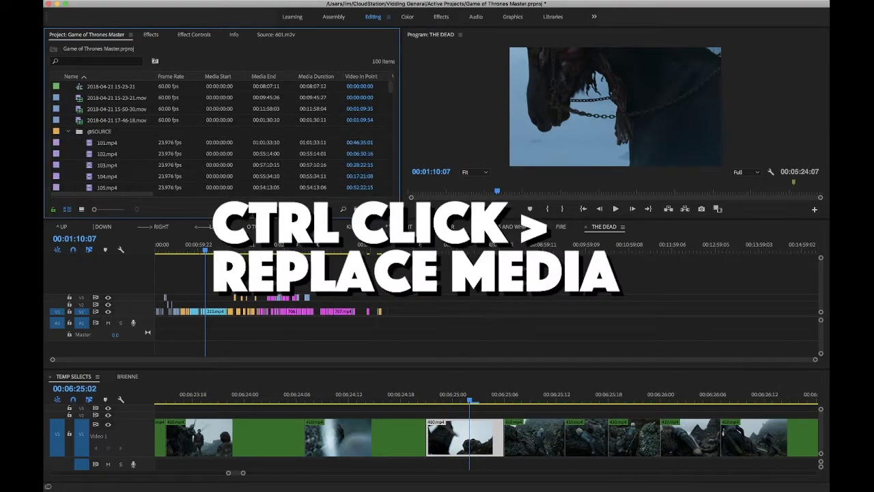
{"action": "left_click", "coordinate": [107, 143]}
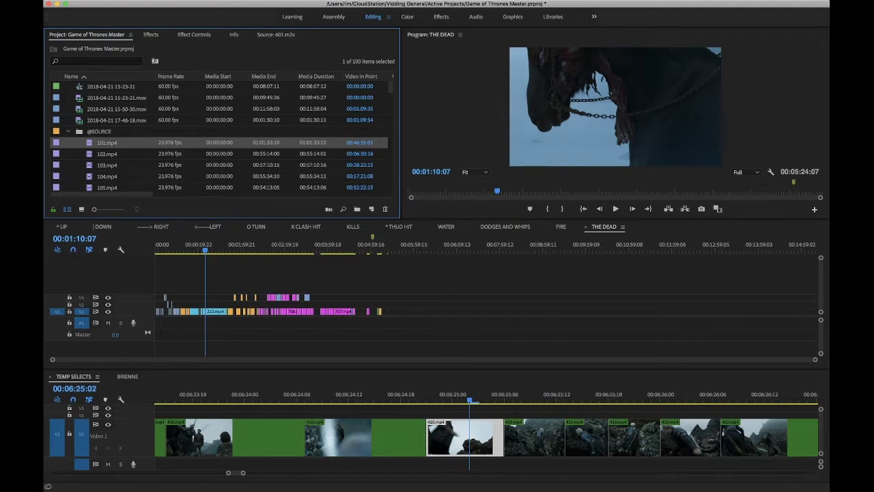
Activate the TEMP SELECTS sequence, show more of its clips and scrub to 00:06:08:23
{"action": "left_click", "coordinate": [369, 376]}
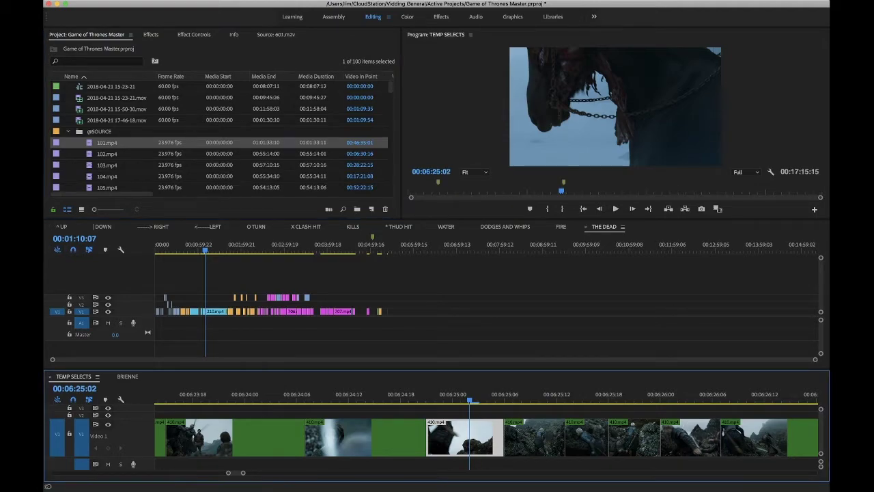
{"action": "left_click", "coordinate": [236, 394]}
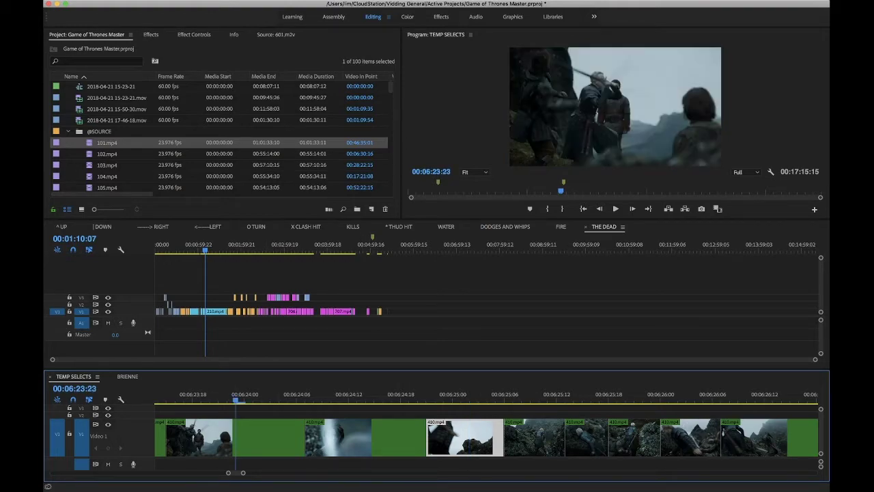
{"action": "key", "text": "minus"}
{"action": "key", "text": "minus"}
{"action": "key", "text": "minus"}
{"action": "key", "text": "minus"}
{"action": "left_click_drag", "start_coordinate": [188, 394], "coordinate": [275, 394]}
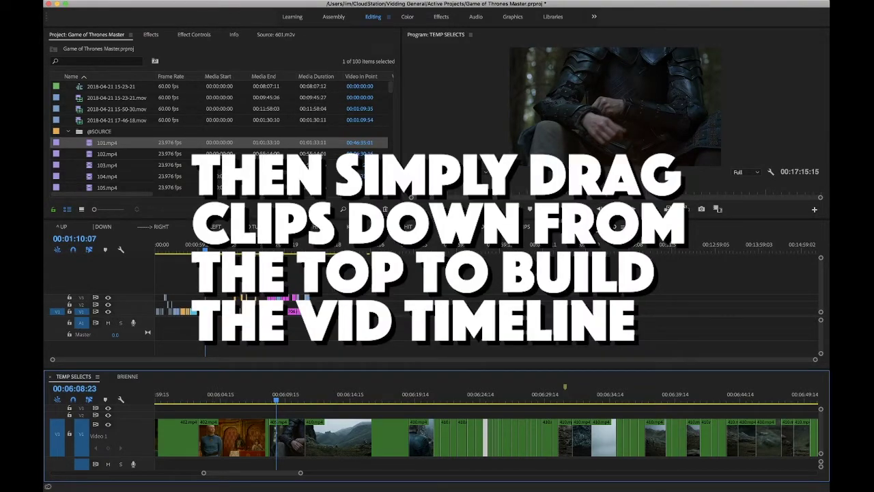
Switch the upper timeline from THE DEAD to the X CLASH HIT sequence
{"action": "left_click", "coordinate": [254, 227]}
{"action": "left_click", "coordinate": [403, 226]}
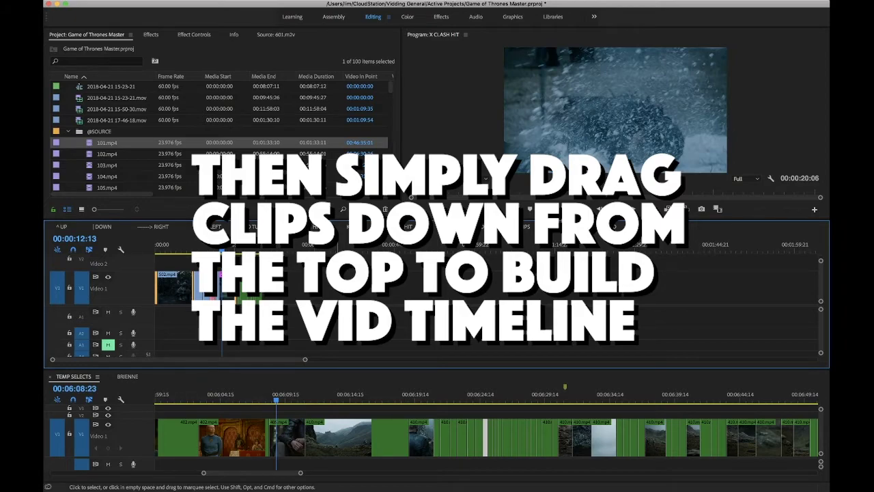